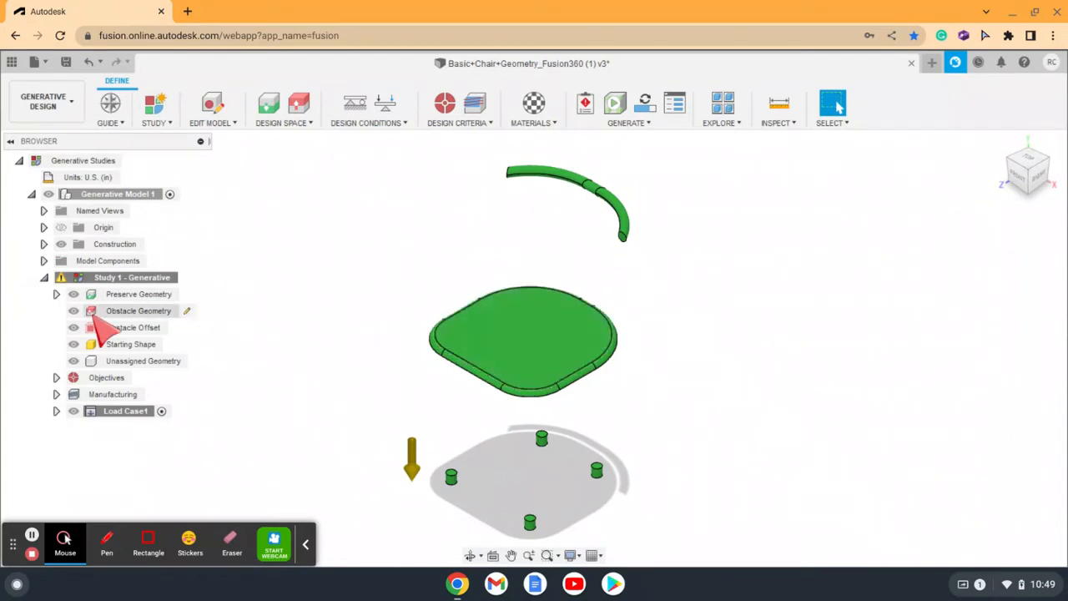
Step: Extrude the seat's top face 13 in upward with the Join operation and finish editing the model
{"action": "left_click", "coordinate": [125, 310]}
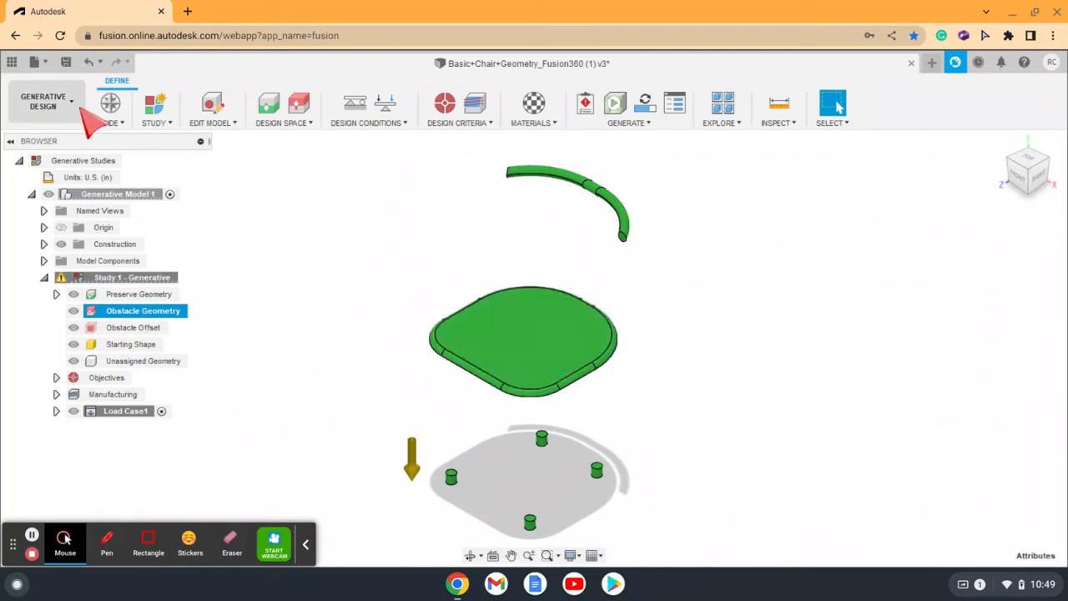
{"action": "left_click", "coordinate": [215, 119]}
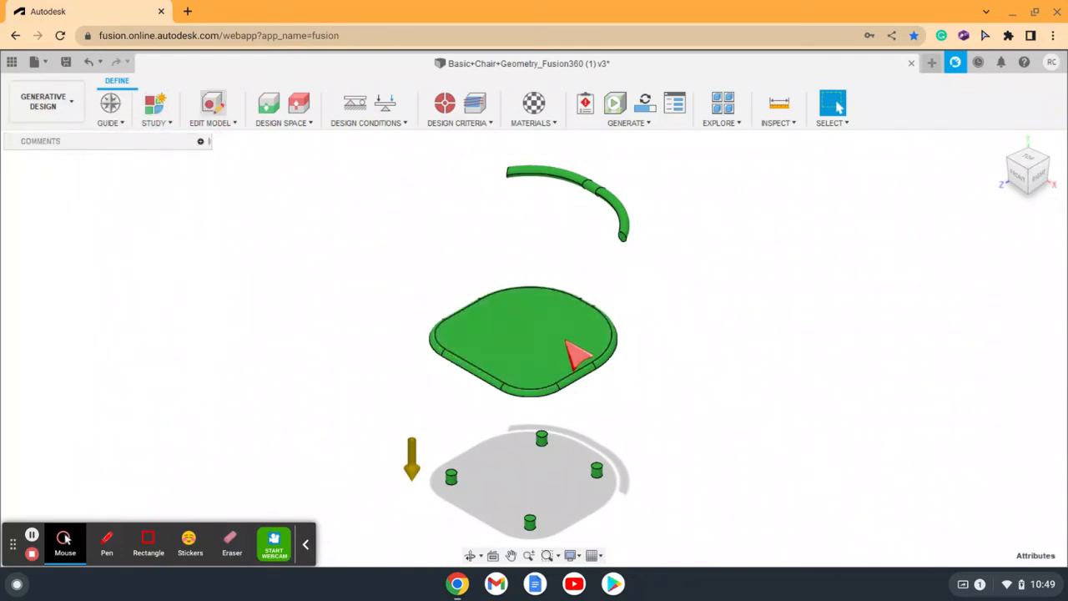
{"action": "left_click", "coordinate": [556, 341]}
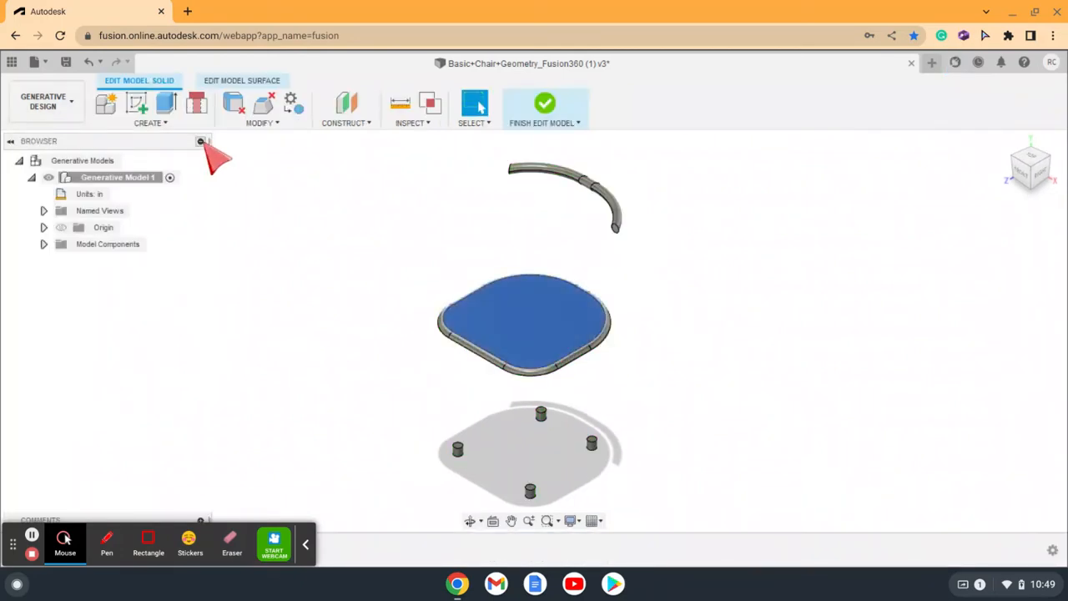
{"action": "left_click", "coordinate": [167, 103]}
{"action": "left_click_drag", "start_coordinate": [543, 325], "coordinate": [550, 212]}
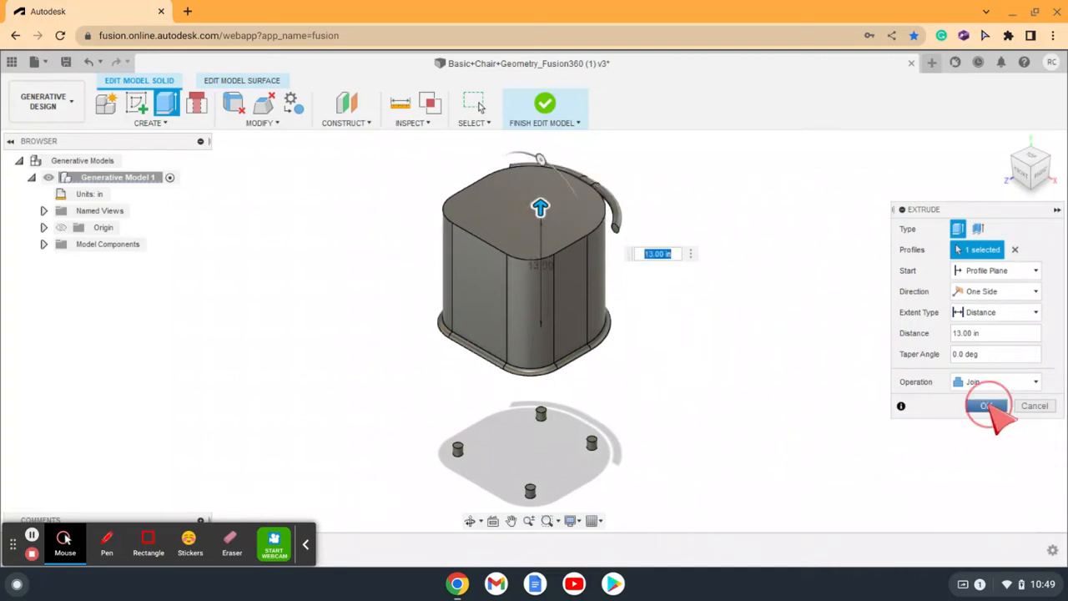
{"action": "left_click", "coordinate": [990, 404]}
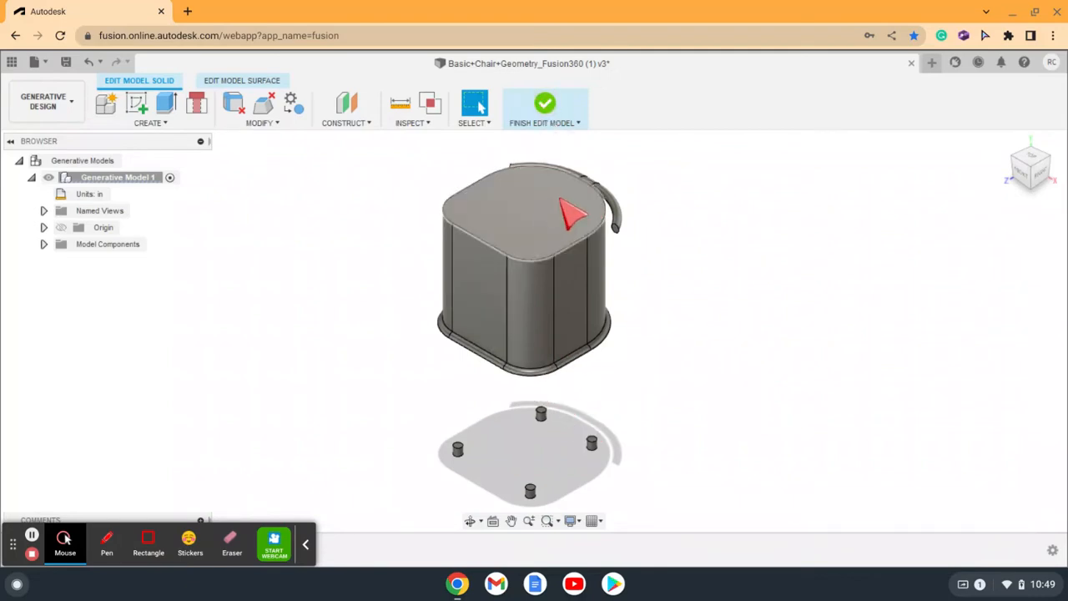
{"action": "left_click", "coordinate": [547, 108]}
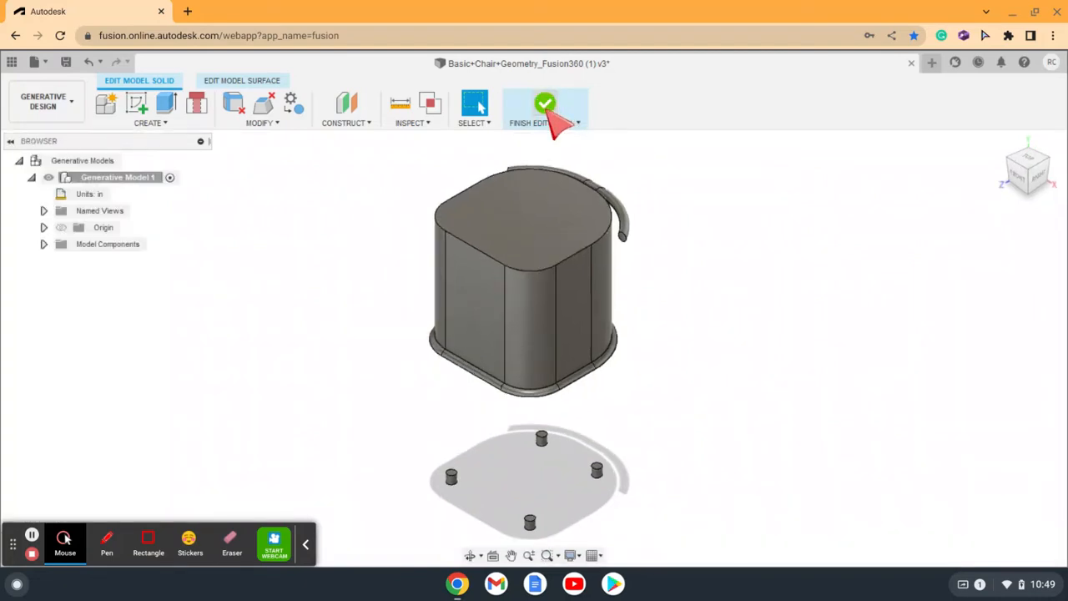
Step: Try to assign the extruded block as obstacle geometry, and undo the joined extrusion
{"action": "left_click", "coordinate": [520, 234]}
{"action": "right_click", "coordinate": [519, 230]}
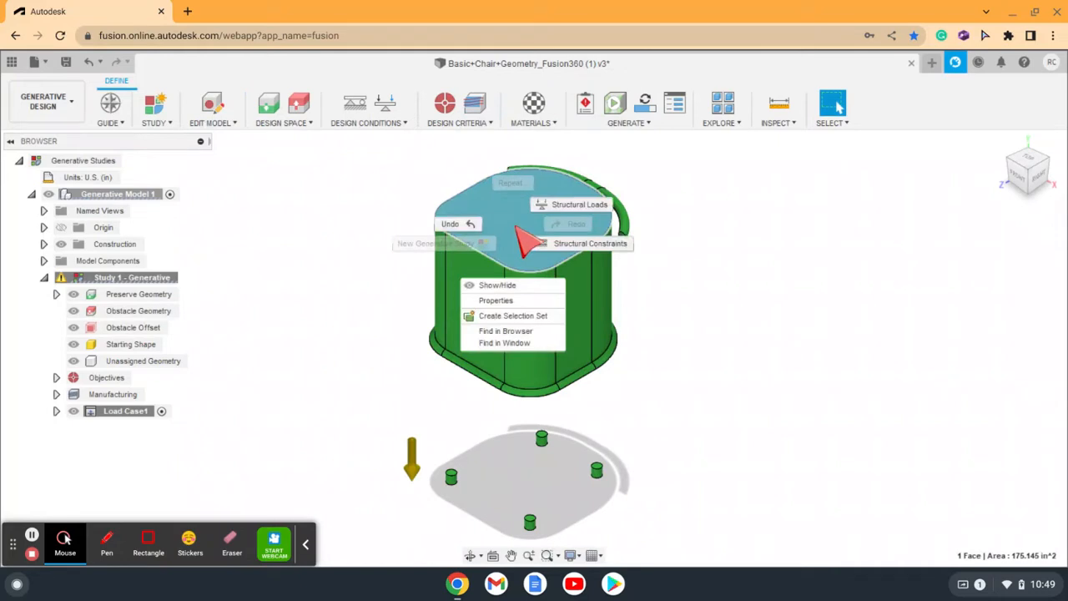
{"action": "left_click", "coordinate": [339, 196]}
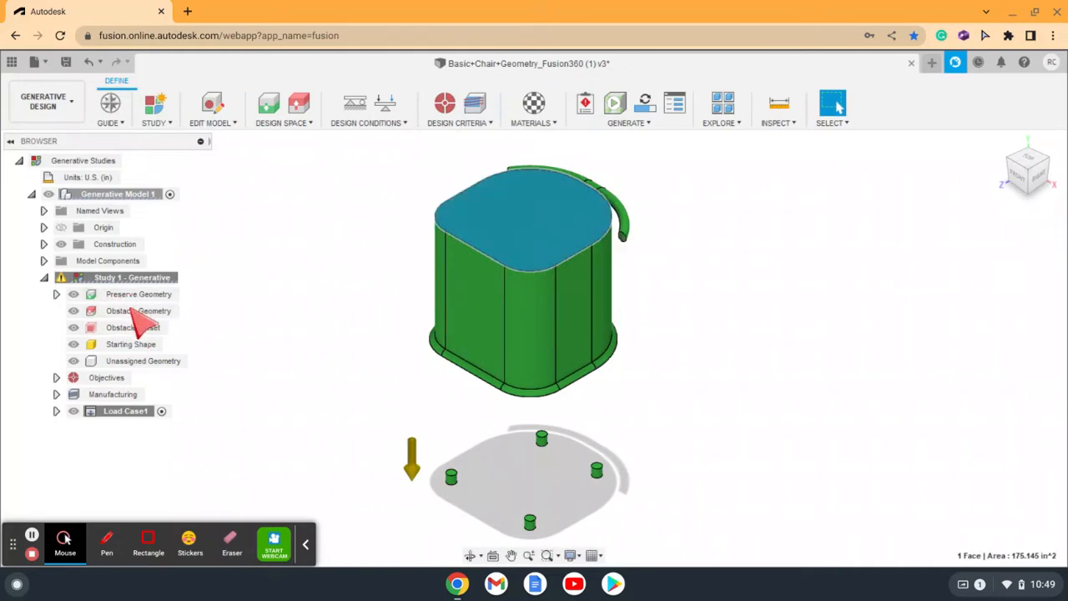
{"action": "left_click", "coordinate": [140, 311]}
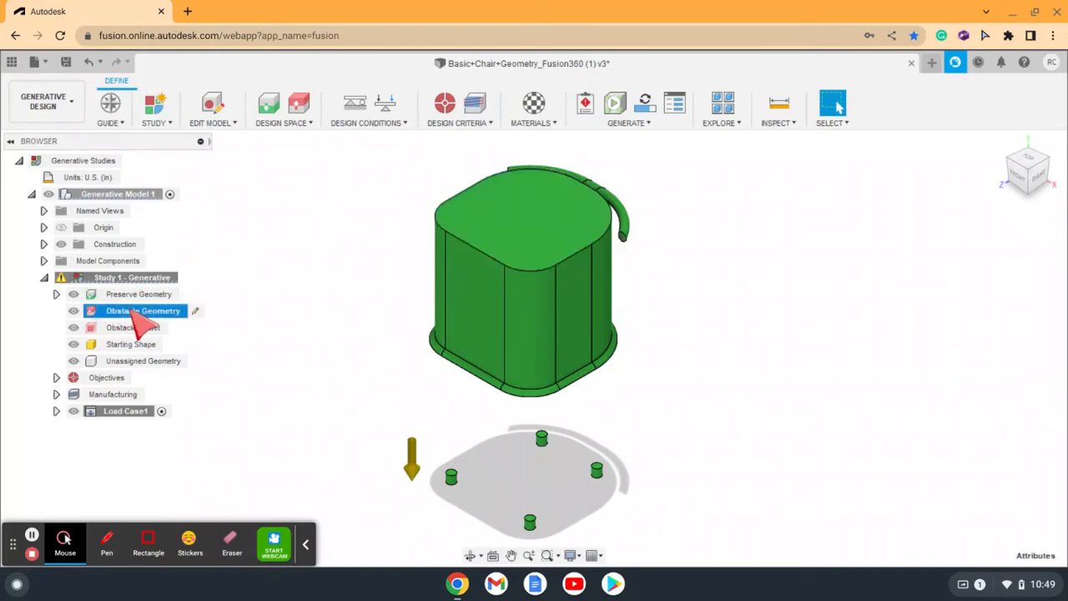
{"action": "left_click", "coordinate": [545, 254]}
{"action": "left_click", "coordinate": [531, 300]}
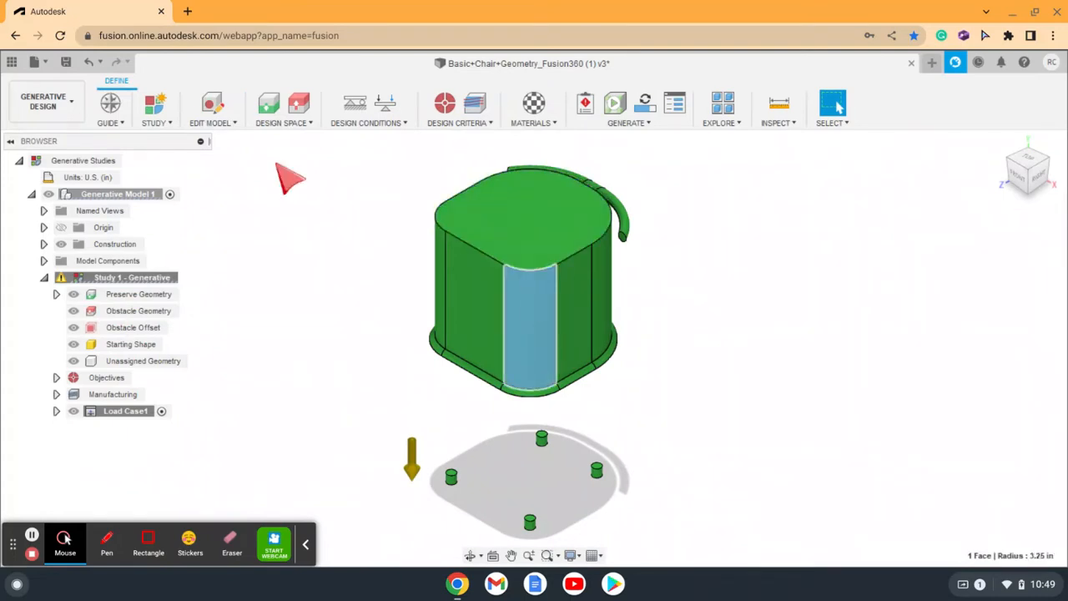
{"action": "left_click", "coordinate": [89, 64]}
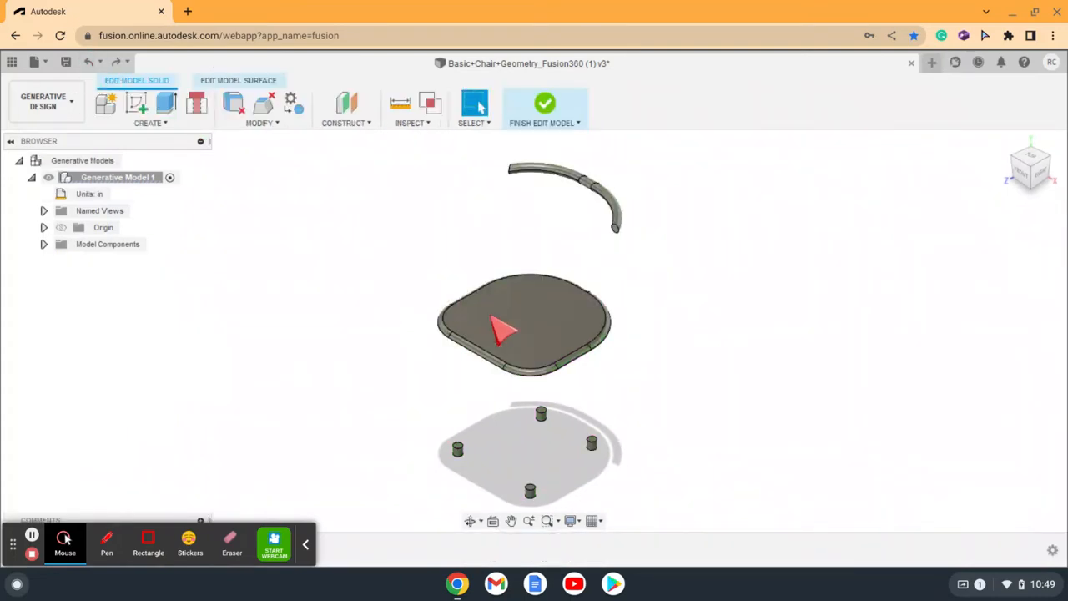
Step: Extrude the seat's top face 13 in upward as a new body and finish editing the model
{"action": "left_click", "coordinate": [505, 325]}
{"action": "left_click", "coordinate": [169, 100]}
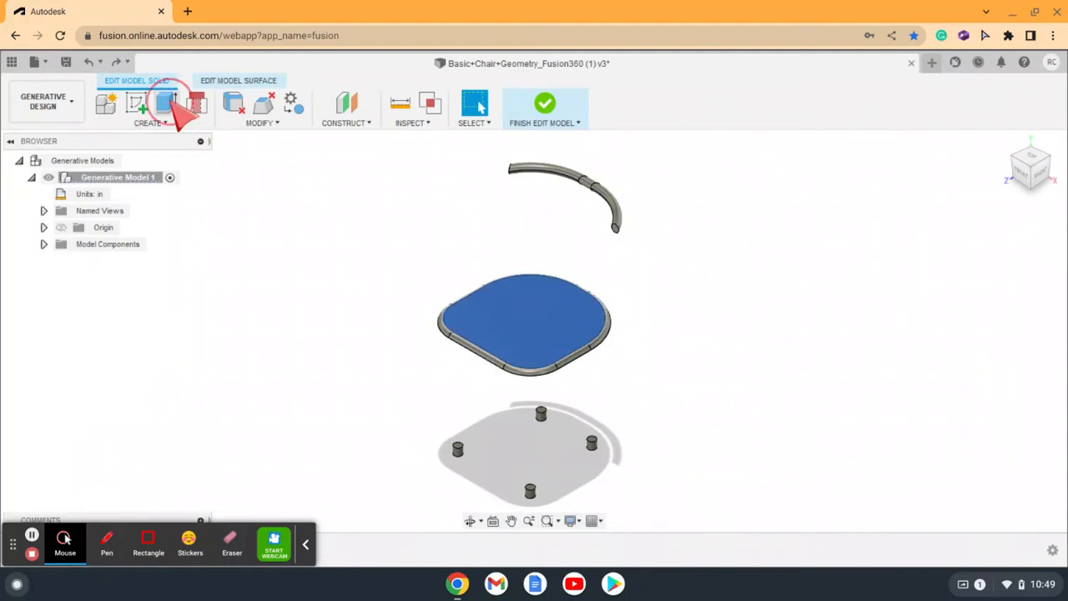
{"action": "left_click_drag", "start_coordinate": [520, 302], "coordinate": [553, 208]}
{"action": "left_click", "coordinate": [995, 382]}
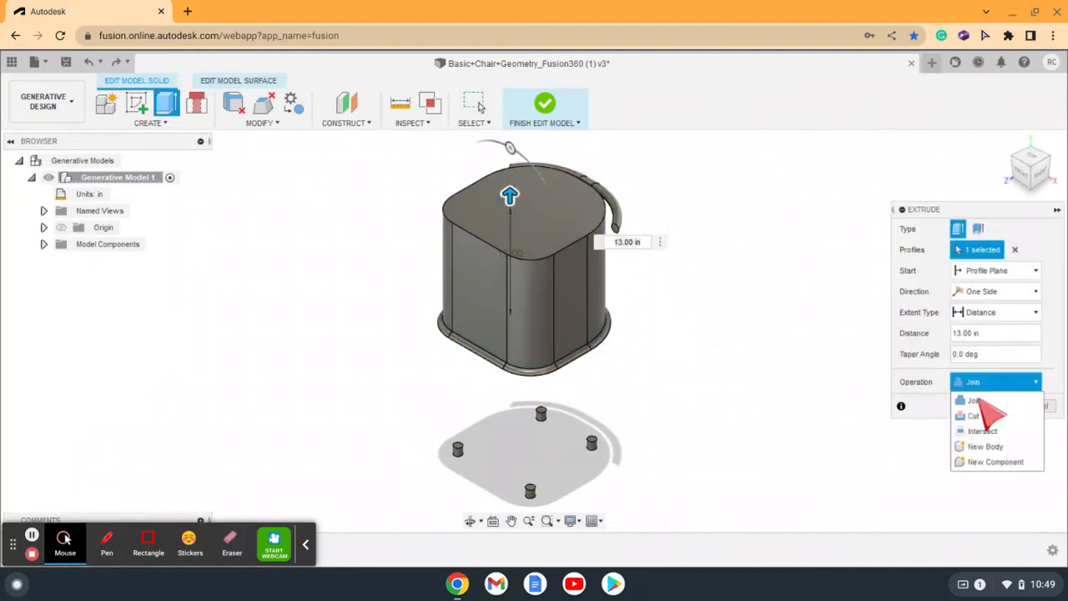
{"action": "left_click", "coordinate": [989, 448]}
{"action": "left_click", "coordinate": [987, 405]}
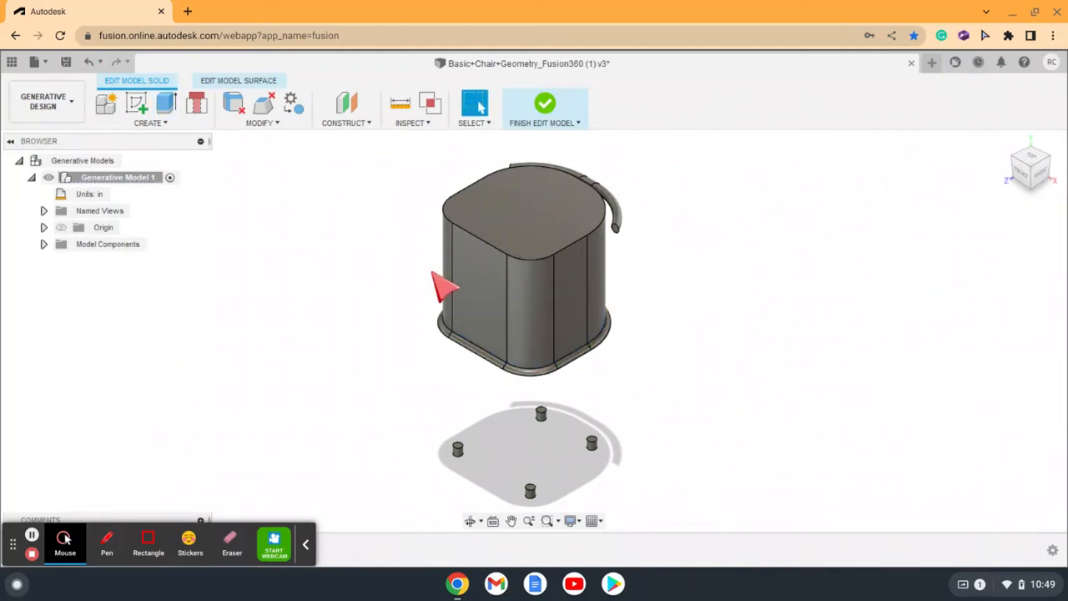
{"action": "left_click", "coordinate": [551, 110]}
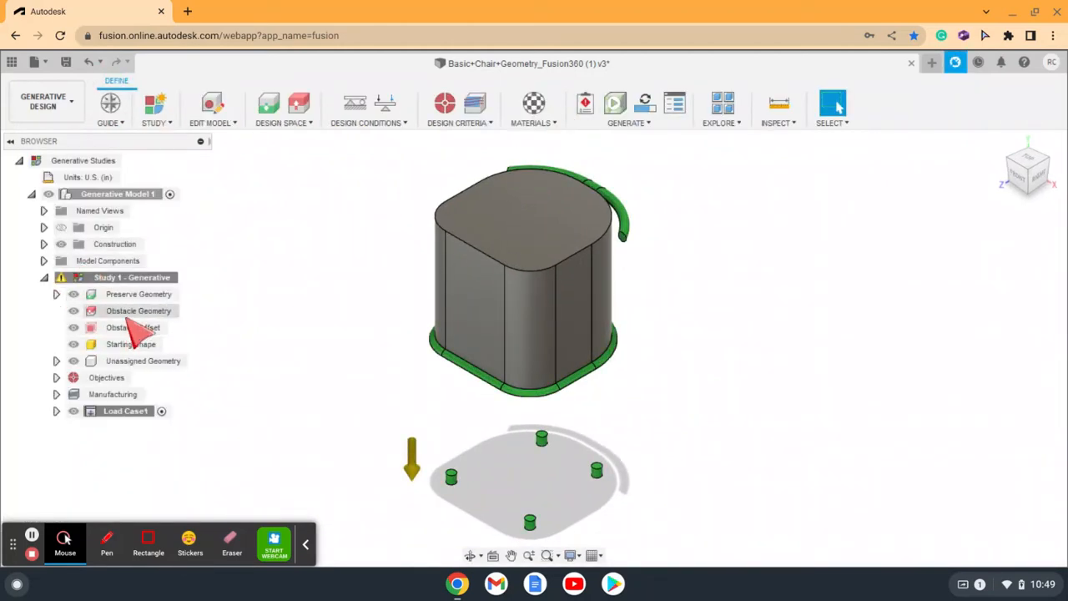
Step: Assign the extruded body above the seat as obstacle geometry and hide the obstacle geometry
{"action": "left_click", "coordinate": [134, 310]}
{"action": "left_click", "coordinate": [560, 219]}
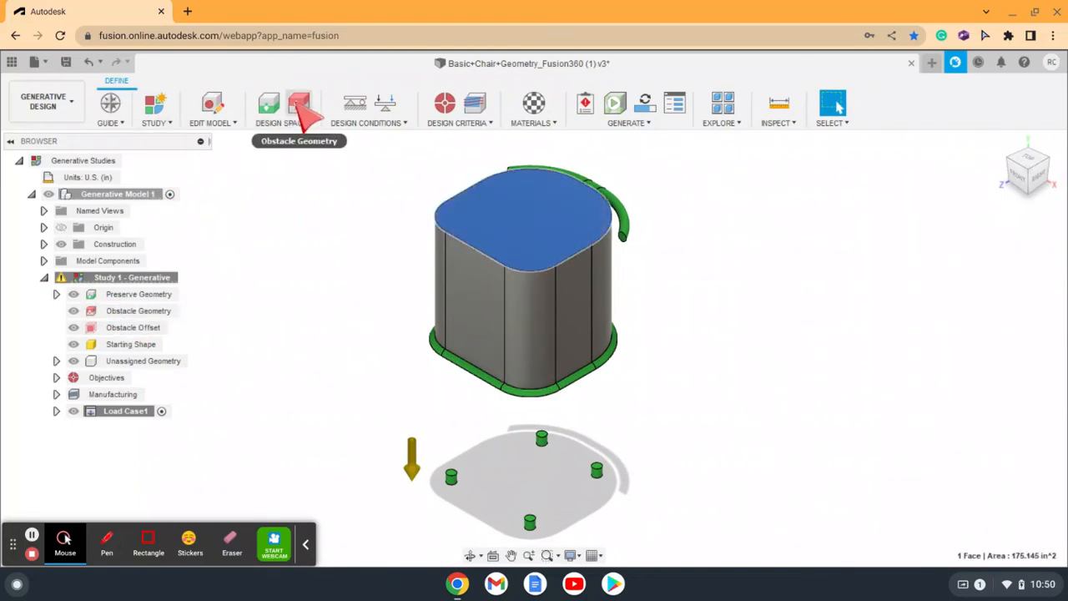
{"action": "left_click", "coordinate": [301, 105]}
{"action": "left_click", "coordinate": [986, 259]}
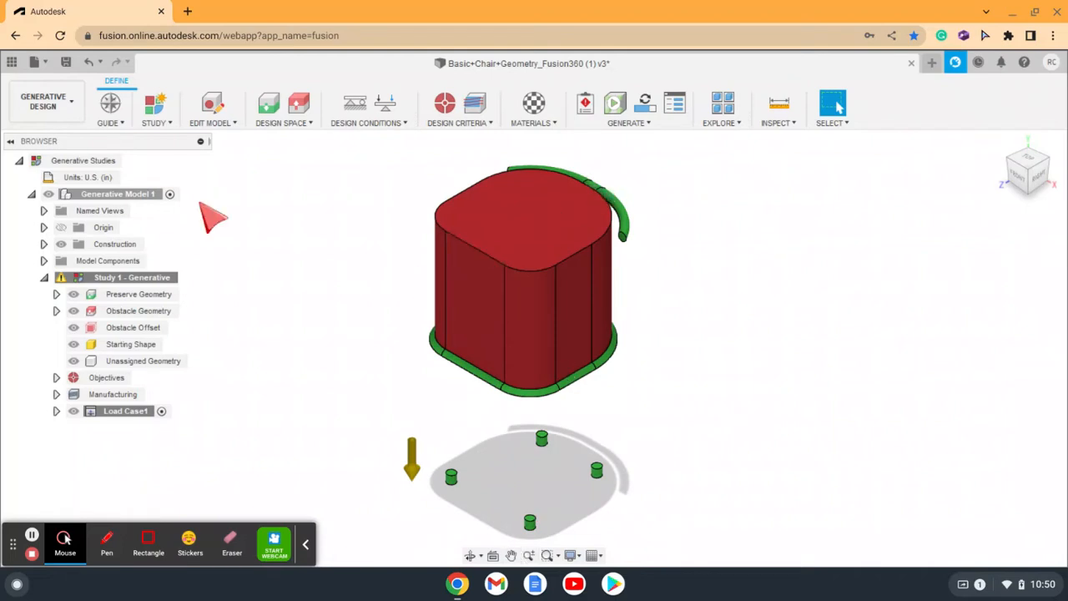
{"action": "left_click", "coordinate": [83, 312]}
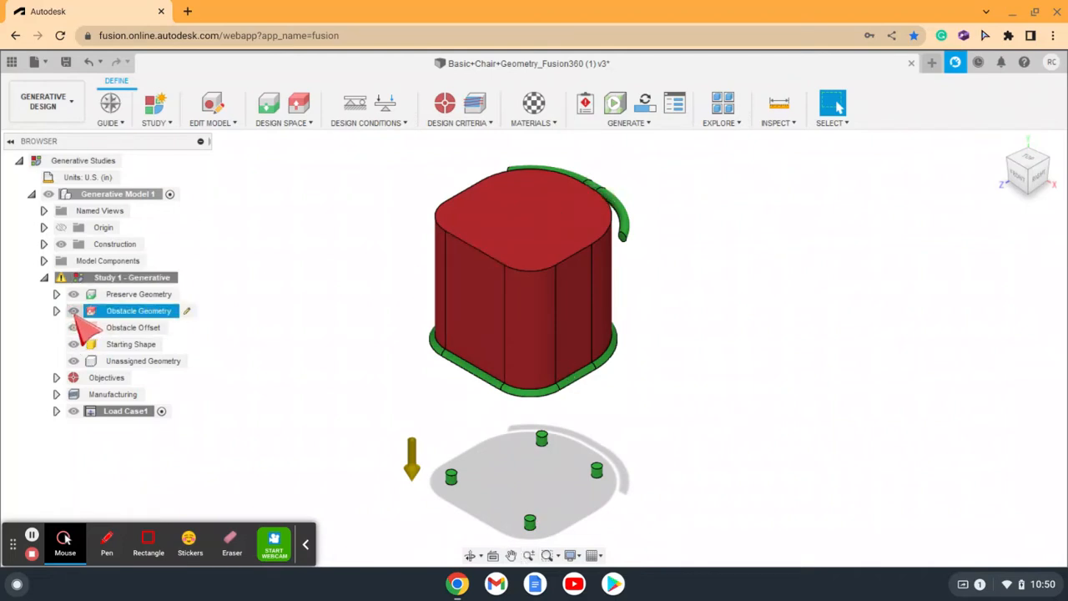
{"action": "left_click", "coordinate": [74, 310]}
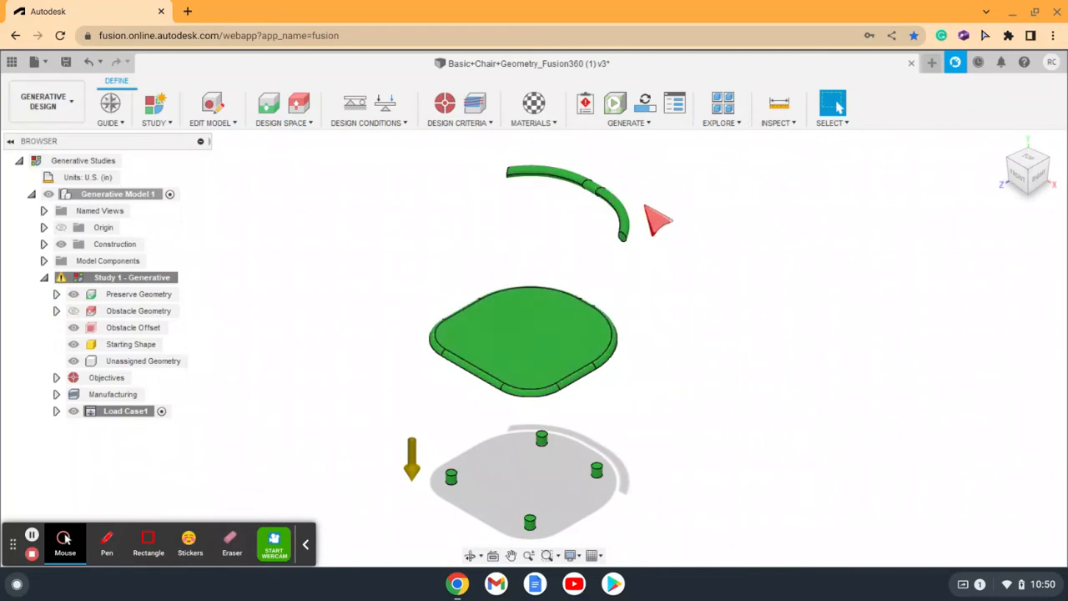
Step: Apply a downward structural force of 150 lbforce to the seat's top face
{"action": "right_click", "coordinate": [525, 351]}
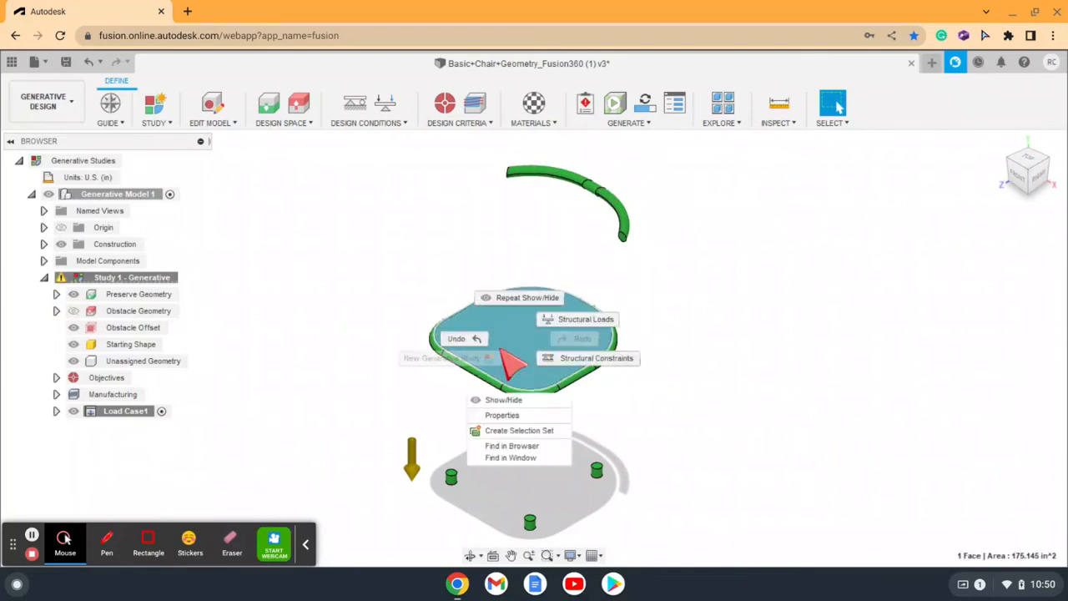
{"action": "left_click", "coordinate": [576, 324]}
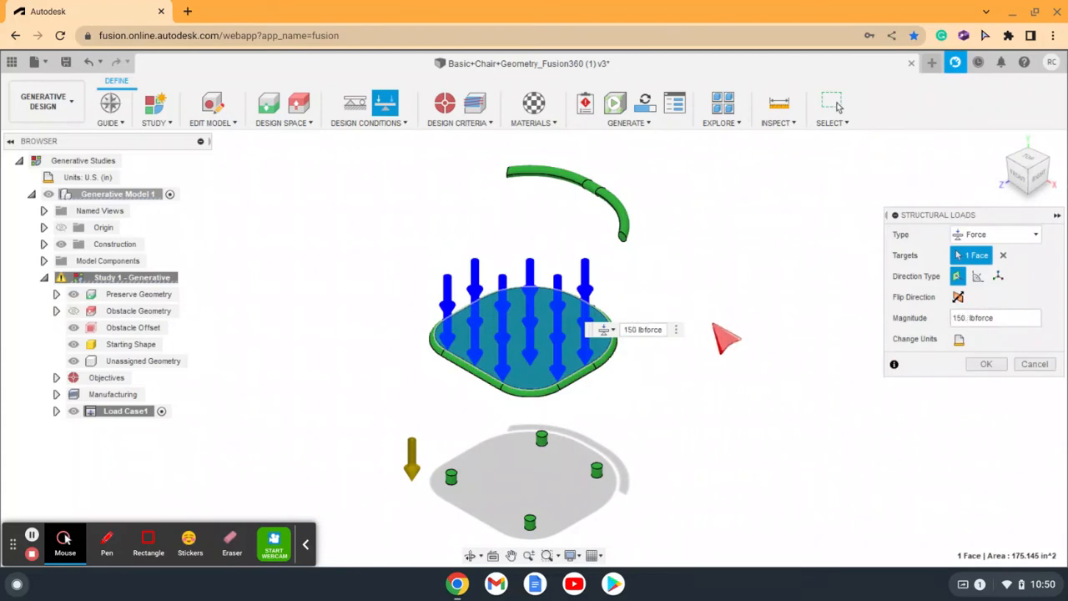
{"action": "type", "text": "."}
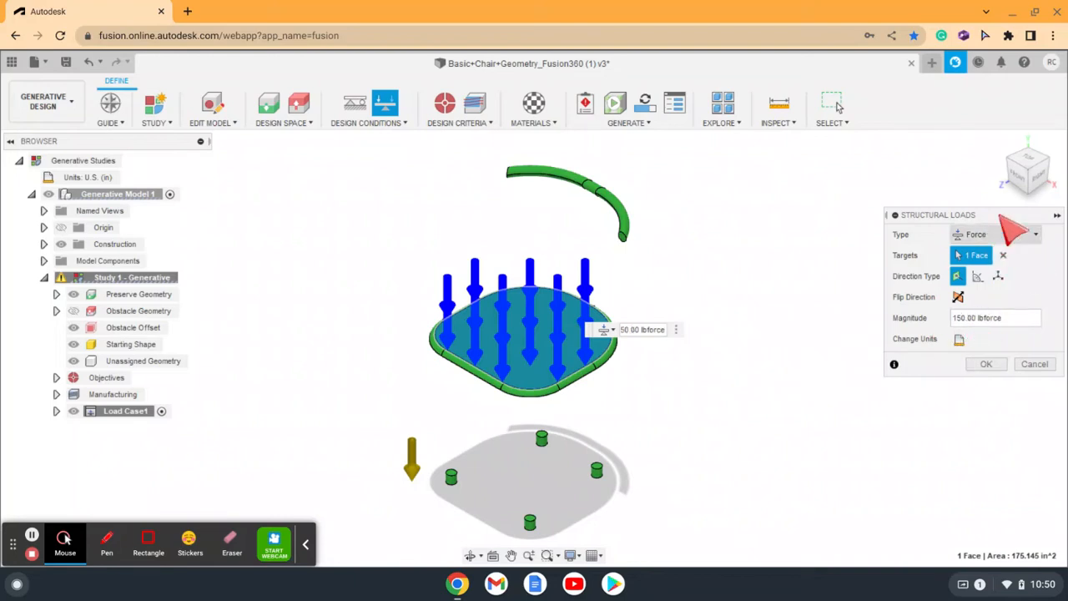
{"action": "left_click", "coordinate": [986, 365]}
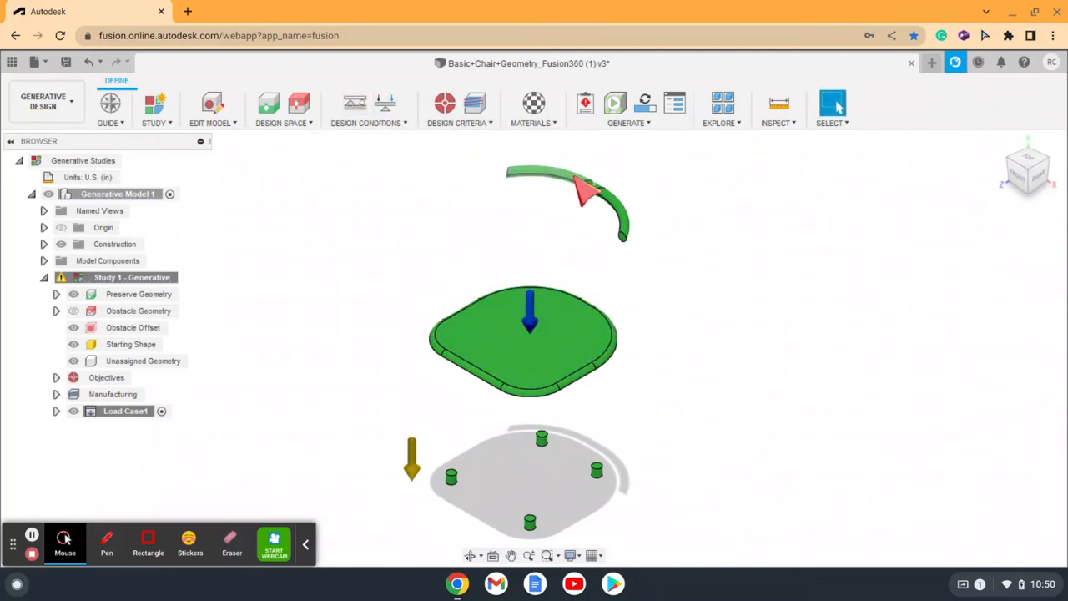
Step: Apply a 50 lbforce structural force to the three front faces of the backrest with a Y angle of 15 degrees
{"action": "left_click", "coordinate": [584, 190]}
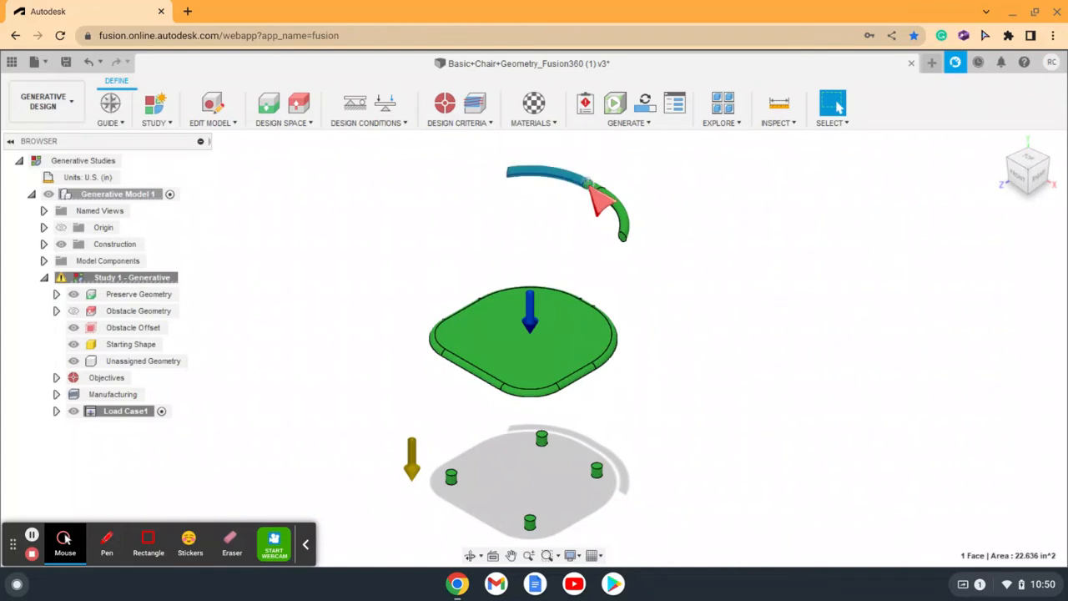
{"action": "left_click", "coordinate": [384, 106]}
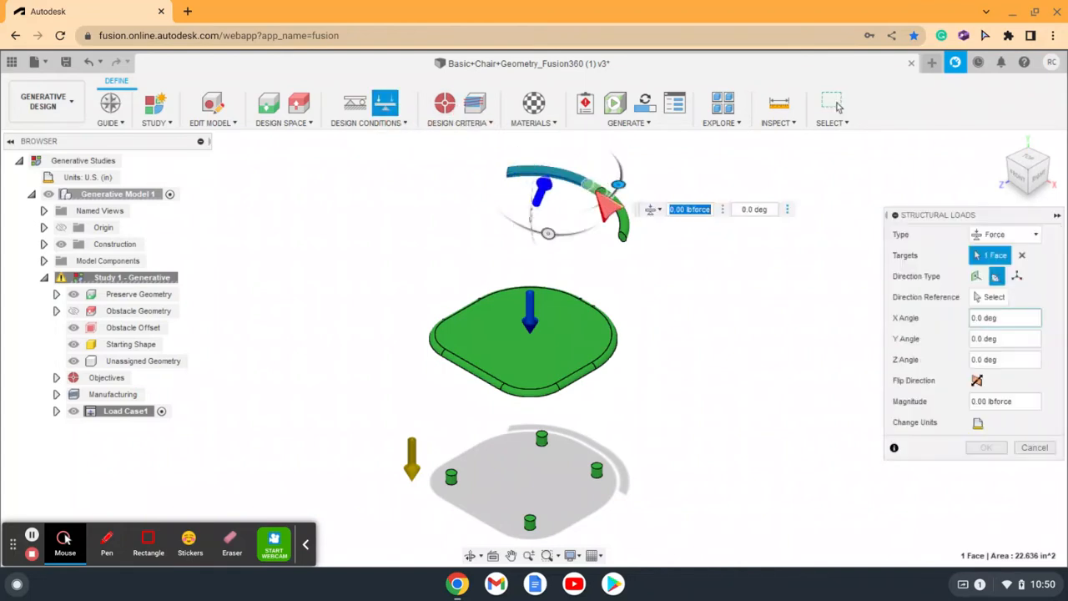
{"action": "left_click", "coordinate": [592, 188]}
{"action": "left_click", "coordinate": [624, 218]}
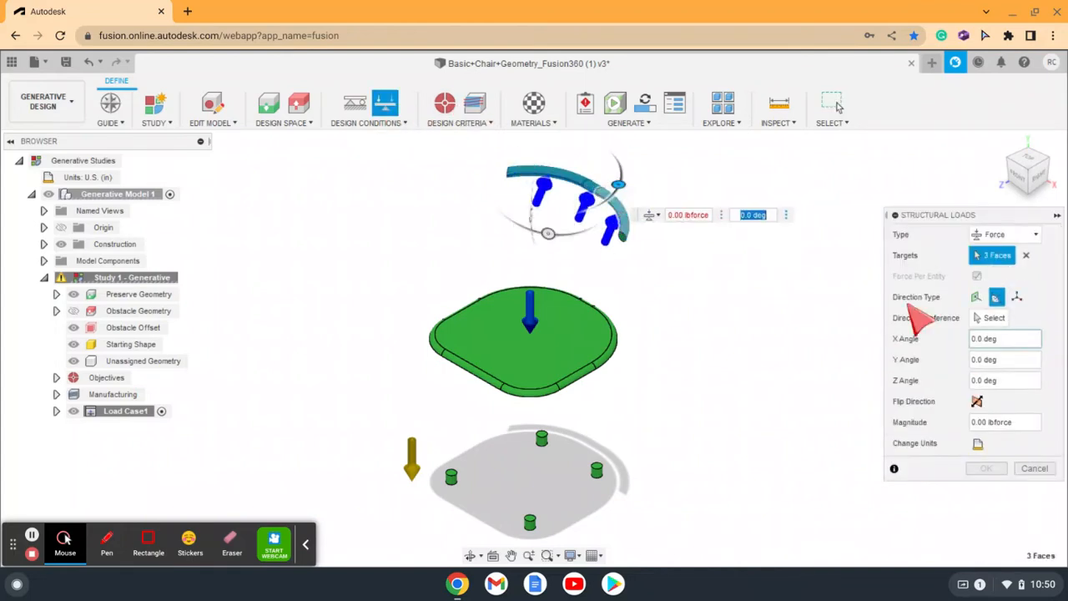
{"action": "left_click", "coordinate": [980, 362]}
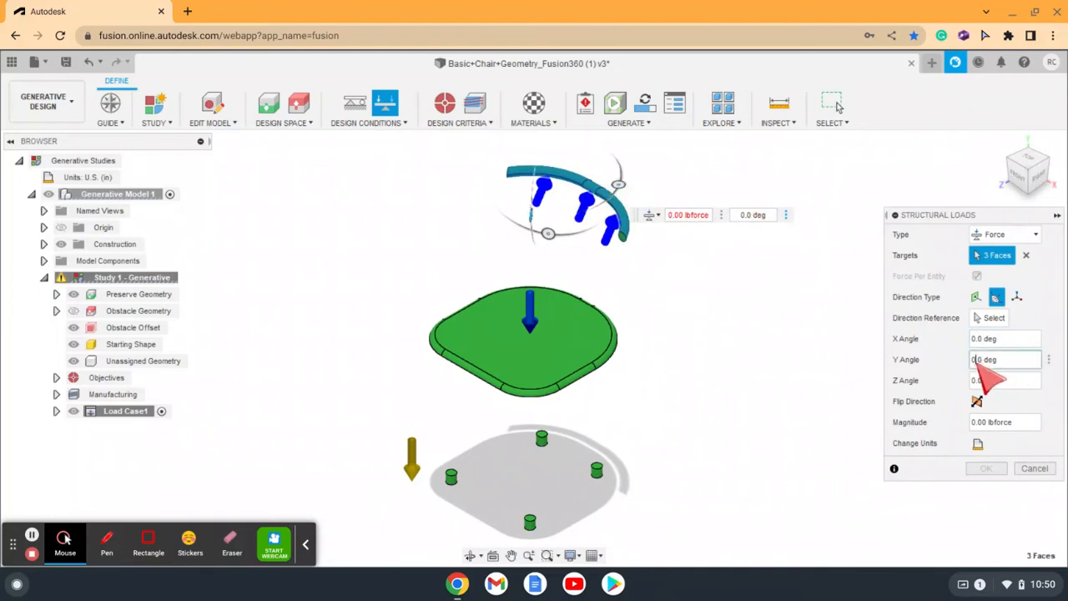
{"action": "left_click", "coordinate": [684, 214]}
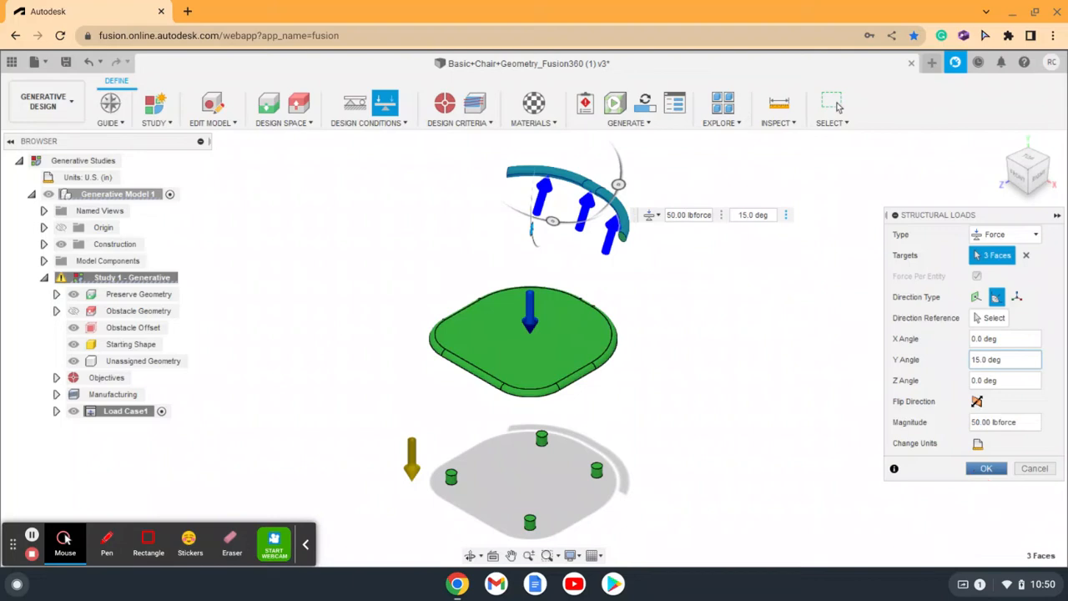
{"action": "left_click", "coordinate": [985, 468]}
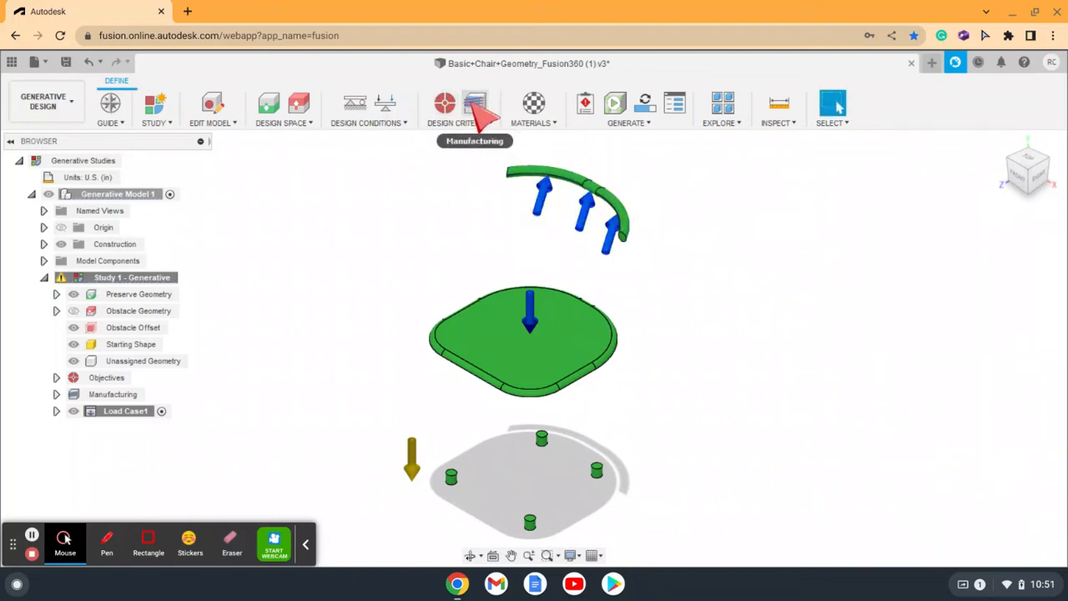
Step: Set the manufacturing production volume to 100 pcs and add a 5-axis milling configuration
{"action": "left_click", "coordinate": [473, 103]}
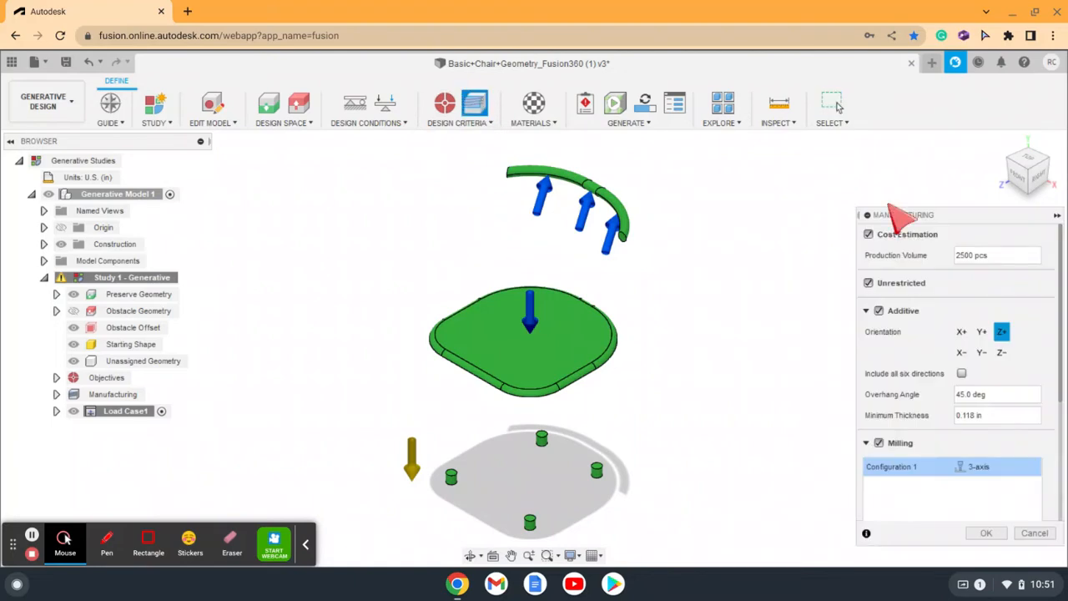
{"action": "double_click", "coordinate": [974, 256]}
{"action": "key", "text": "BackSpace"}
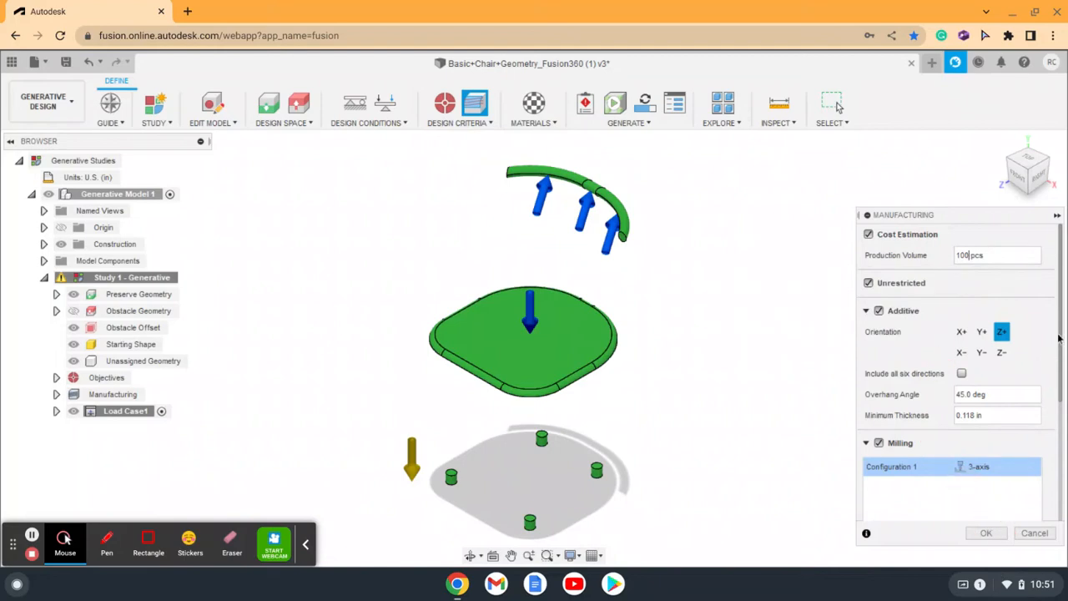
{"action": "left_click_drag", "start_coordinate": [1063, 332], "coordinate": [1063, 393]}
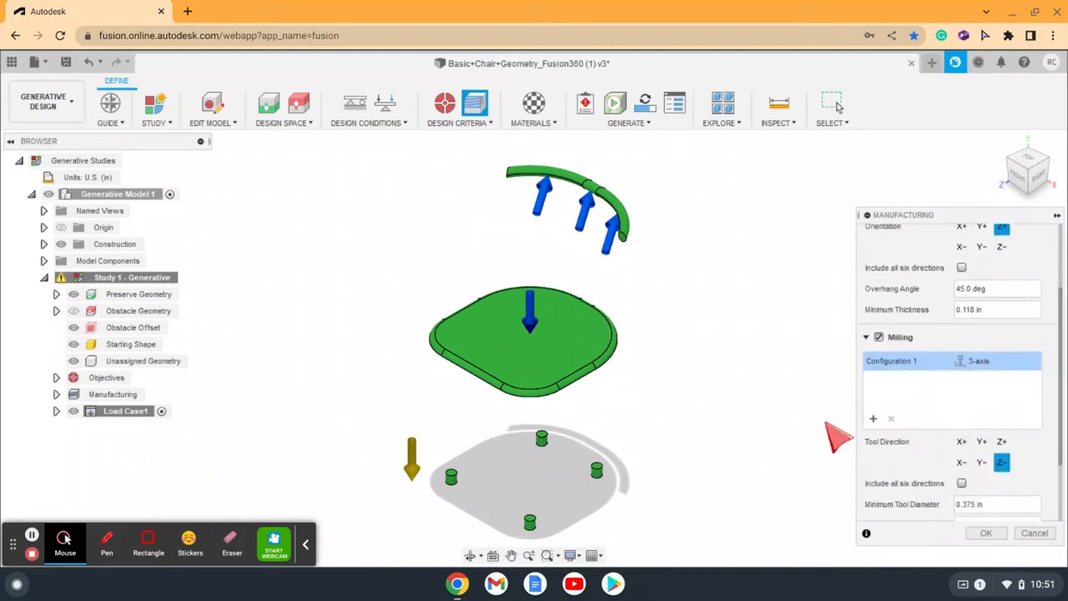
{"action": "left_click", "coordinate": [872, 418]}
{"action": "left_click", "coordinate": [982, 379]}
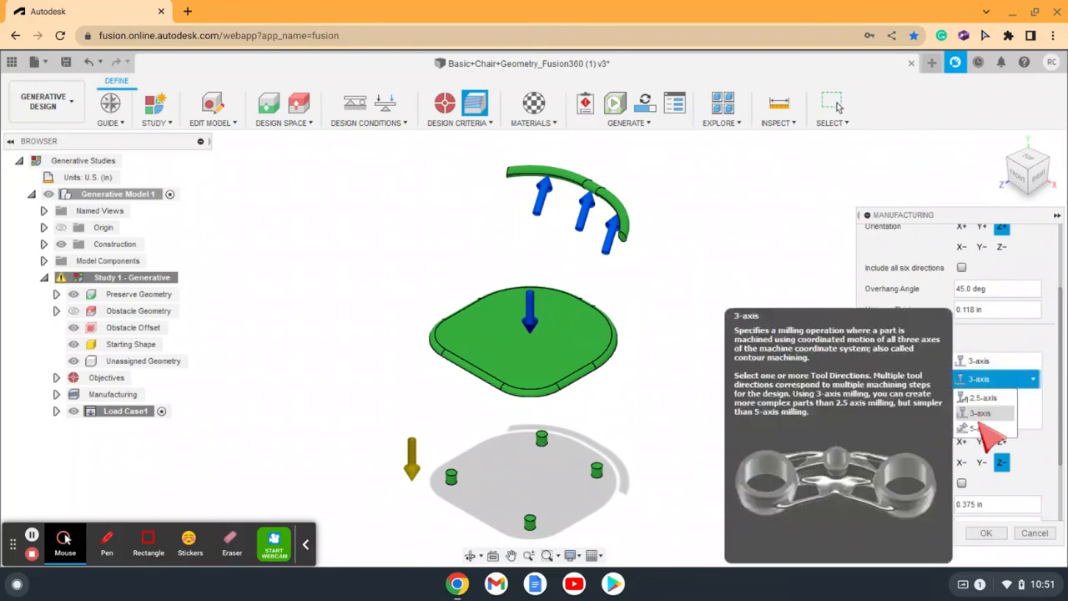
{"action": "left_click", "coordinate": [983, 428]}
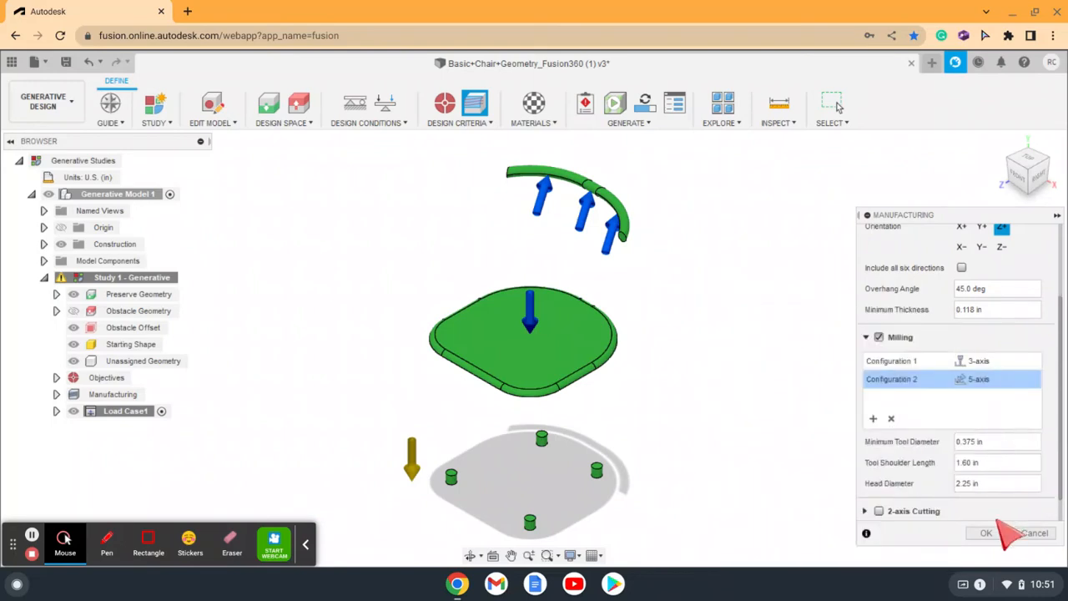
{"action": "left_click", "coordinate": [987, 533]}
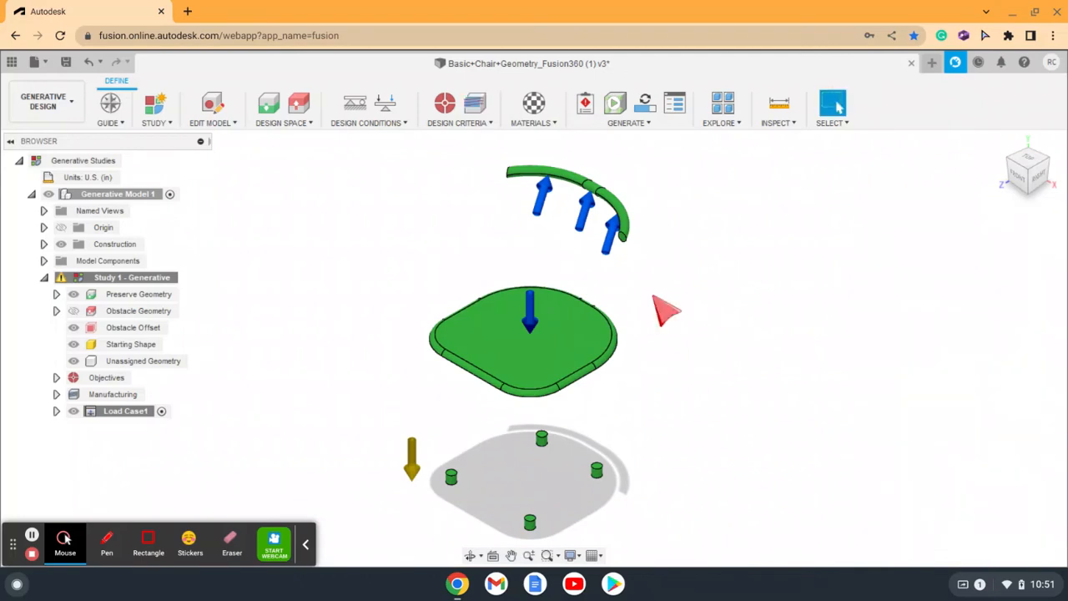
Step: Confirm the study's Minimize Mass objective and its safety factor limit
{"action": "left_click", "coordinate": [445, 105]}
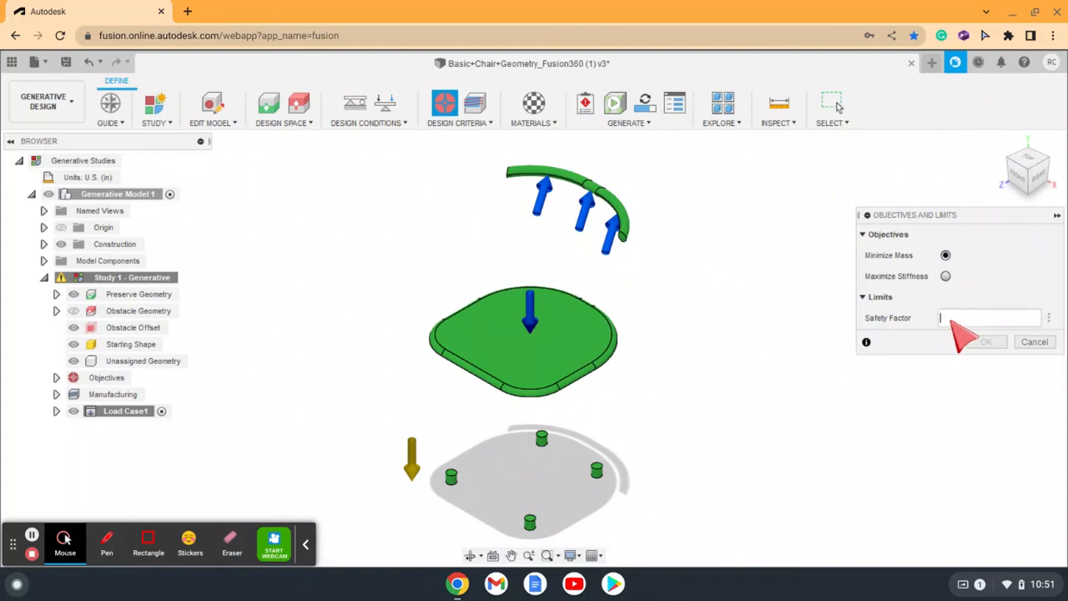
{"action": "left_click", "coordinate": [986, 342]}
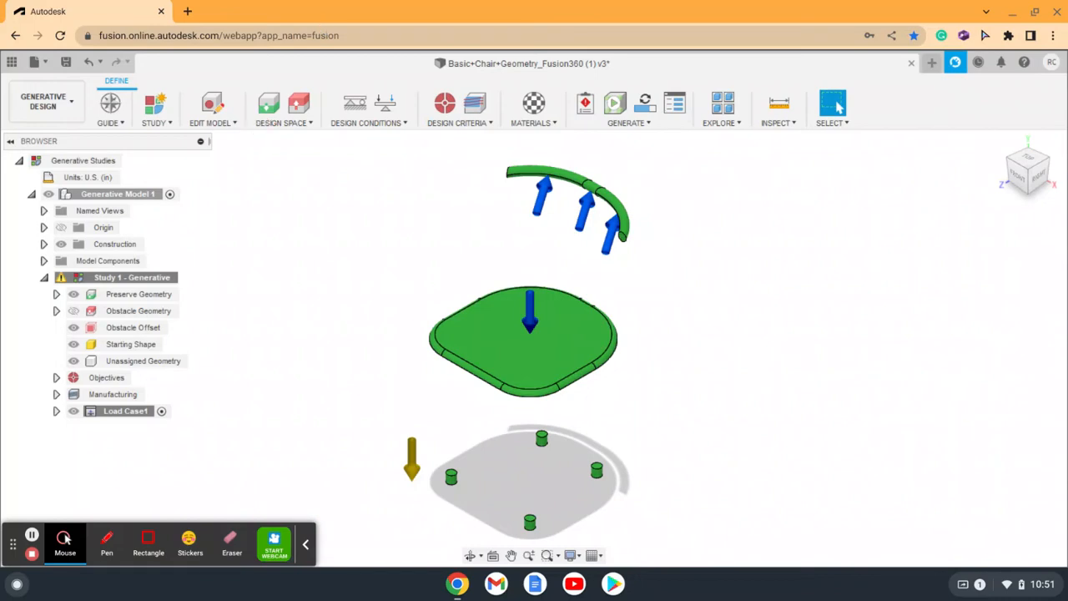
Step: Open the study materials and switch the material library to Fusion 360 Material Library
{"action": "left_click", "coordinate": [536, 109]}
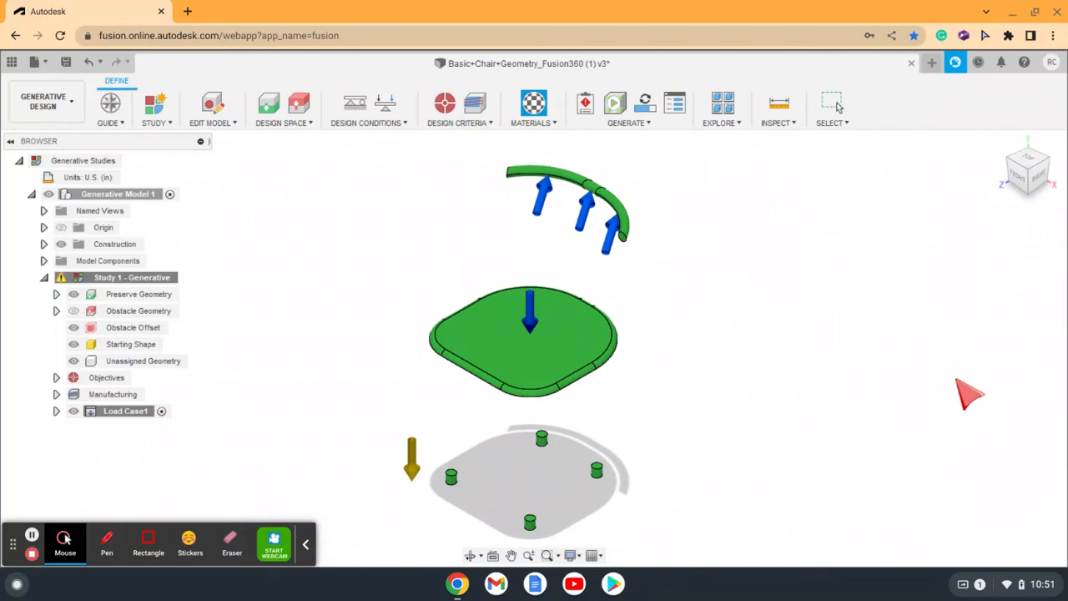
{"action": "left_click", "coordinate": [482, 125]}
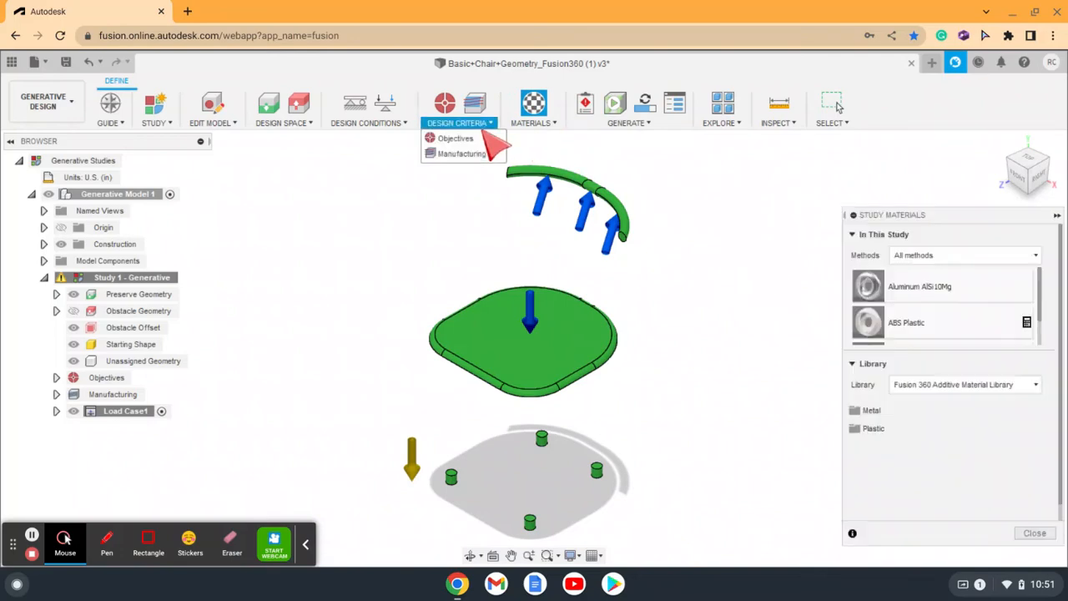
{"action": "left_click", "coordinate": [1026, 365]}
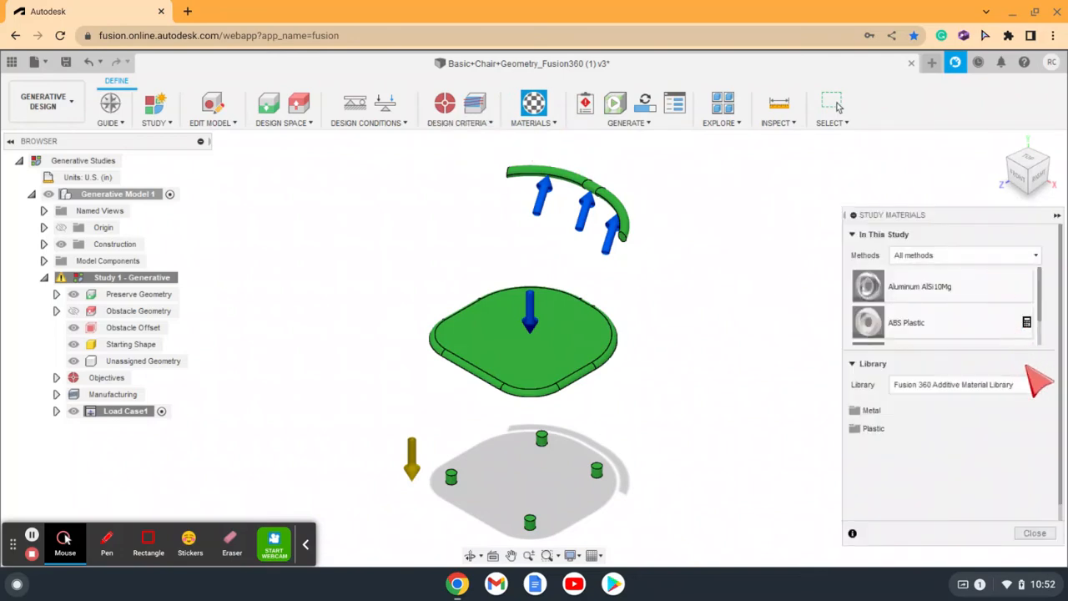
{"action": "mouse_move", "coordinate": [1038, 316]}
{"action": "left_mouse_down"}
{"action": "mouse_move", "coordinate": [1042, 339]}
{"action": "mouse_move", "coordinate": [1038, 304]}
{"action": "left_mouse_up"}
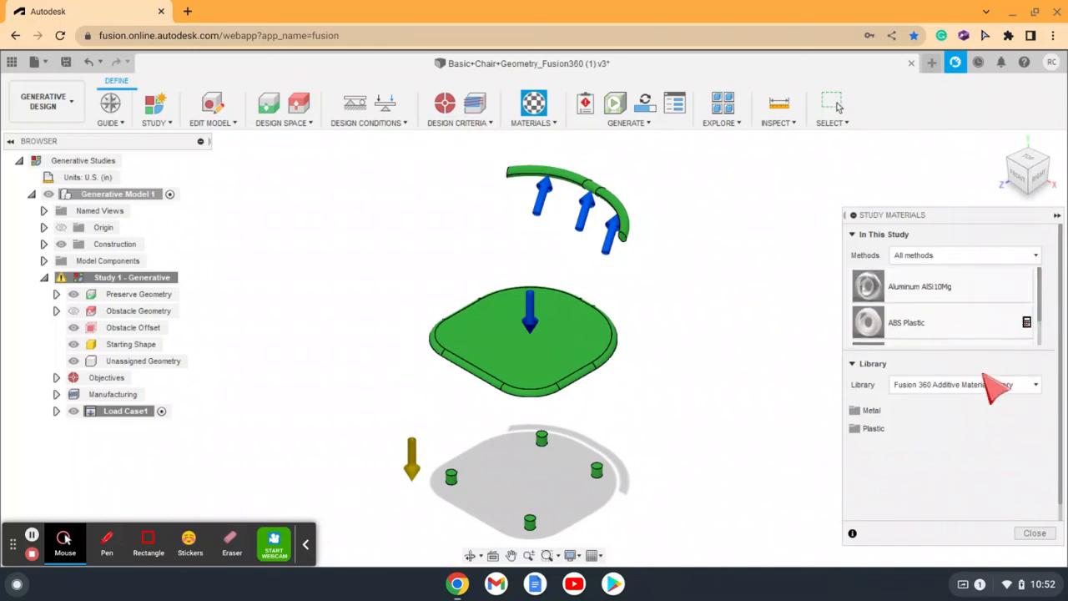
{"action": "left_click", "coordinate": [952, 387]}
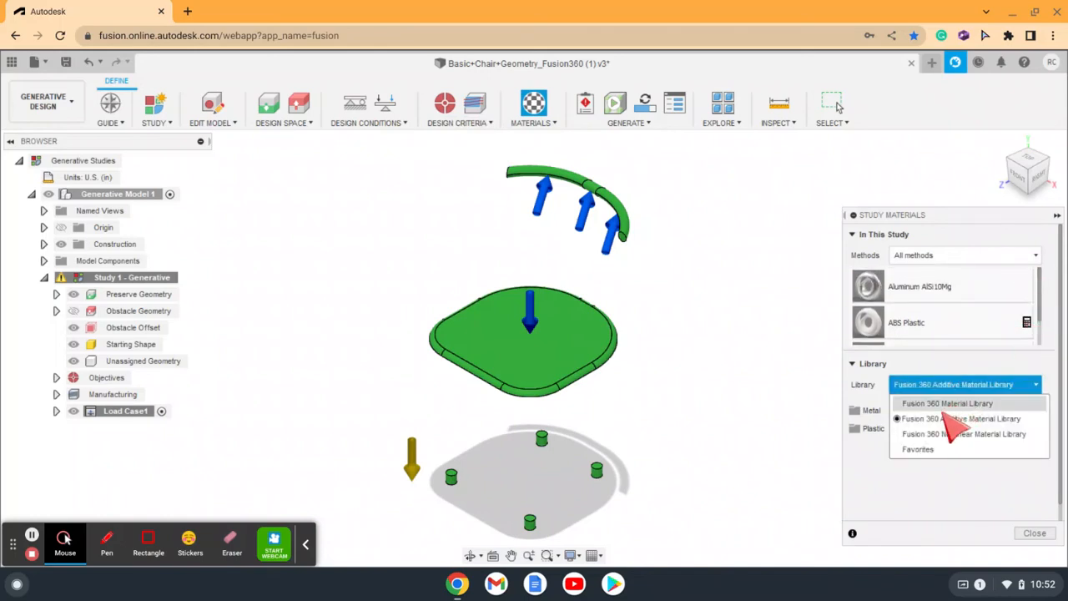
{"action": "left_click", "coordinate": [942, 414]}
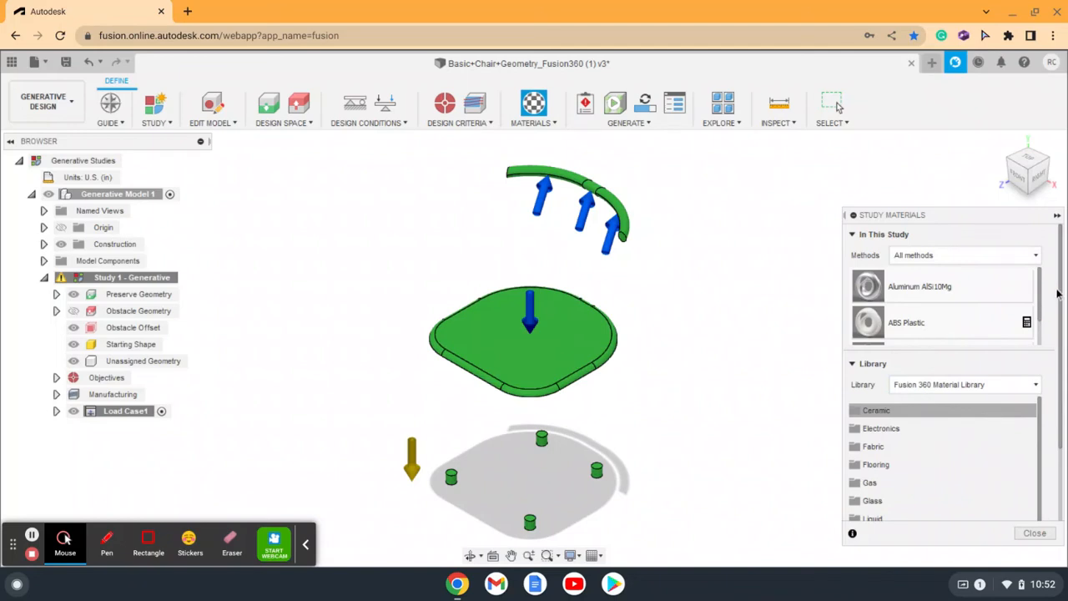
Step: Examine the library's material categories, expand Metal, review the materials already in the study, and close the study materials
{"action": "scroll", "coordinate": [1063, 332], "scroll_direction": "down", "scroll_amount": 2}
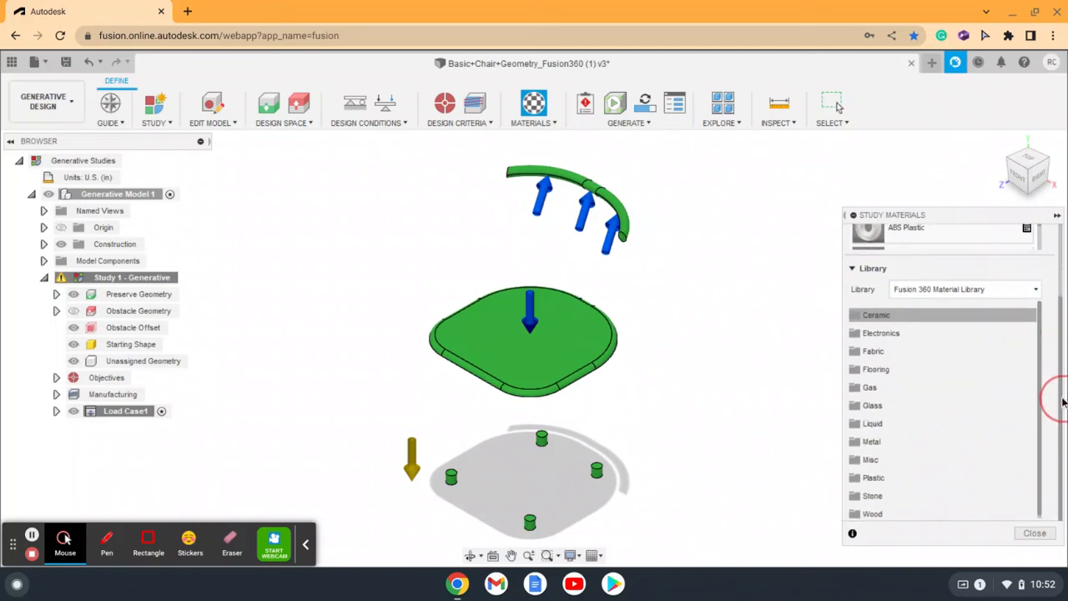
{"action": "scroll", "coordinate": [1056, 401], "scroll_direction": "up", "scroll_amount": 2}
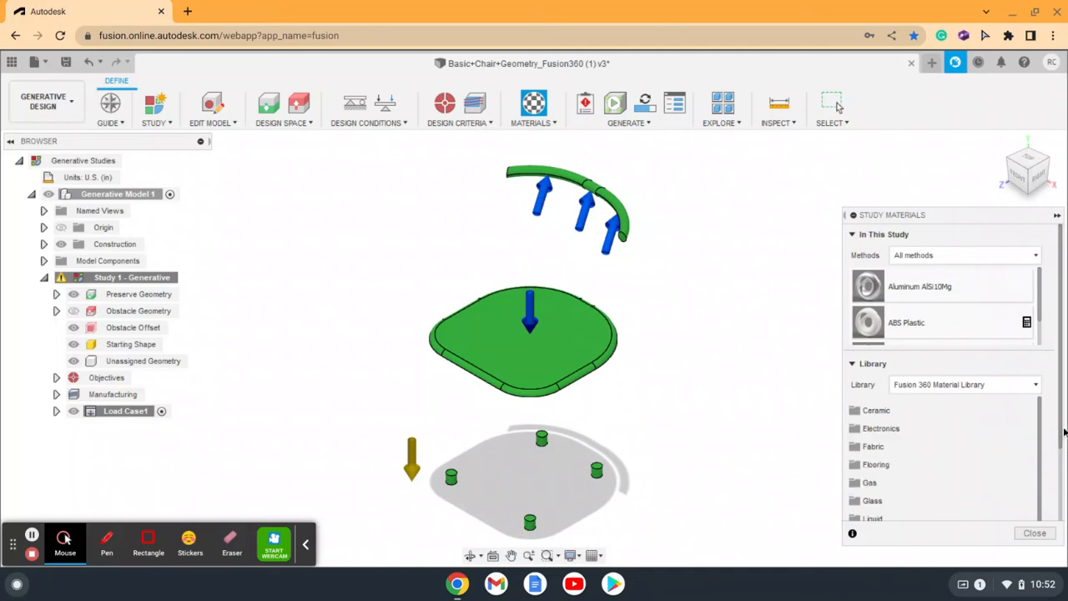
{"action": "left_click_drag", "start_coordinate": [1063, 438], "coordinate": [1058, 520]}
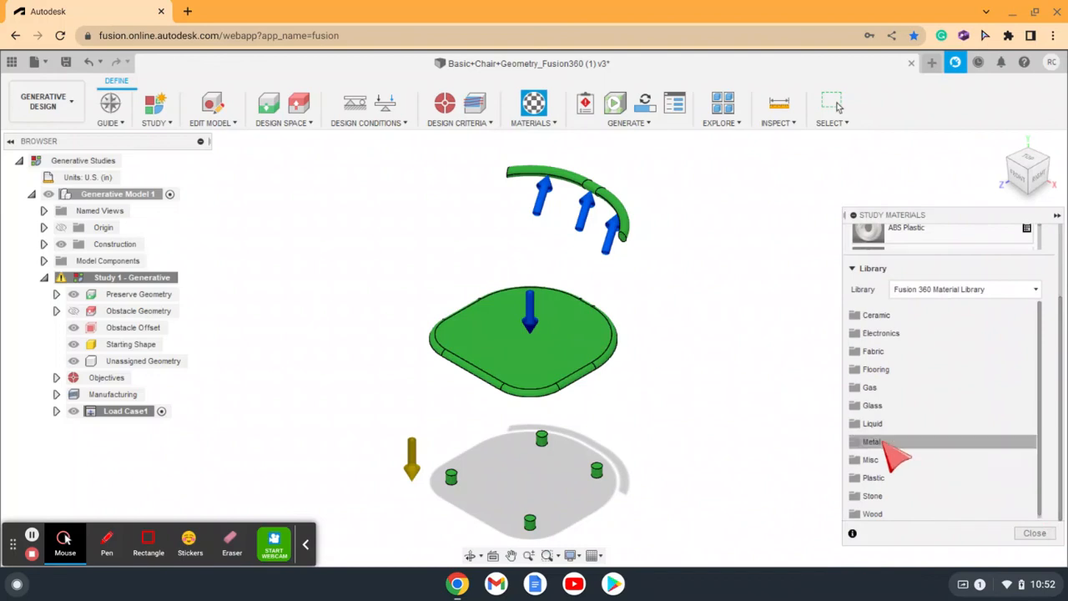
{"action": "left_click", "coordinate": [884, 442]}
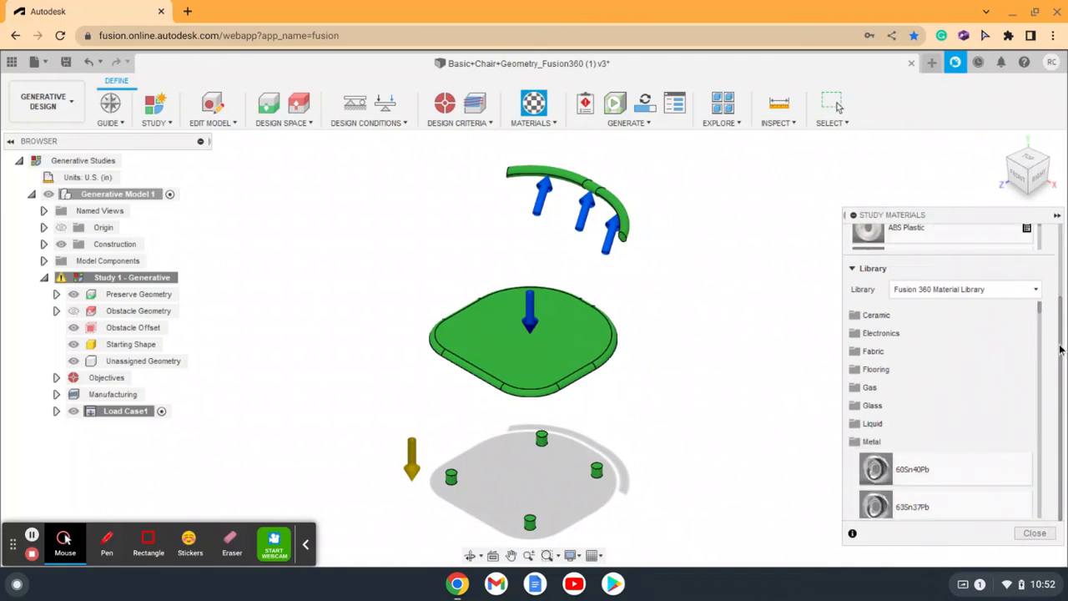
{"action": "left_click_drag", "start_coordinate": [1051, 325], "coordinate": [1040, 246]}
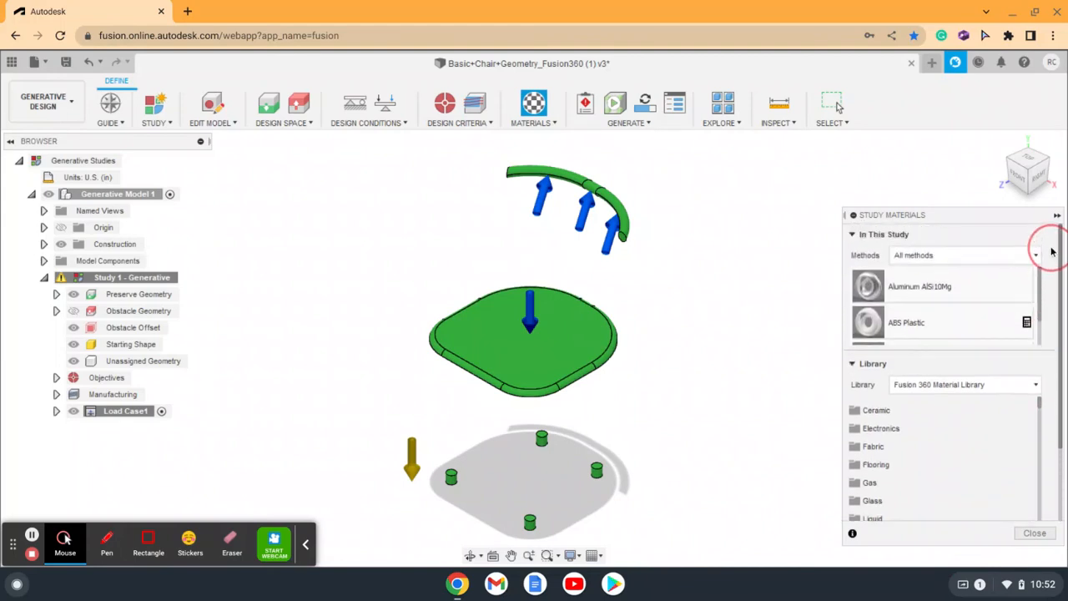
{"action": "left_click_drag", "start_coordinate": [1039, 284], "coordinate": [1044, 331]}
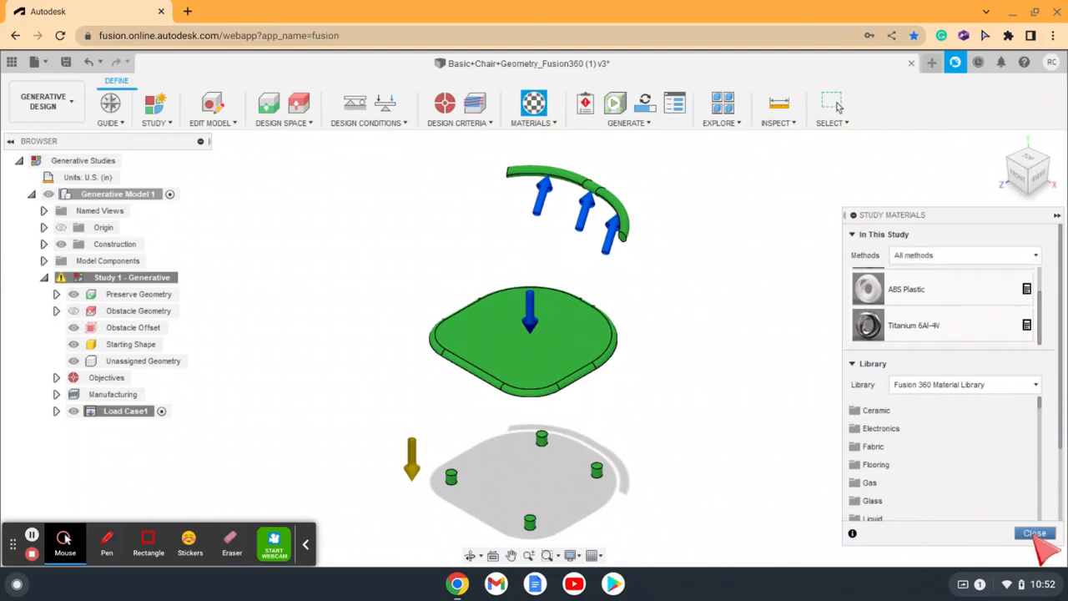
{"action": "left_click", "coordinate": [1033, 532]}
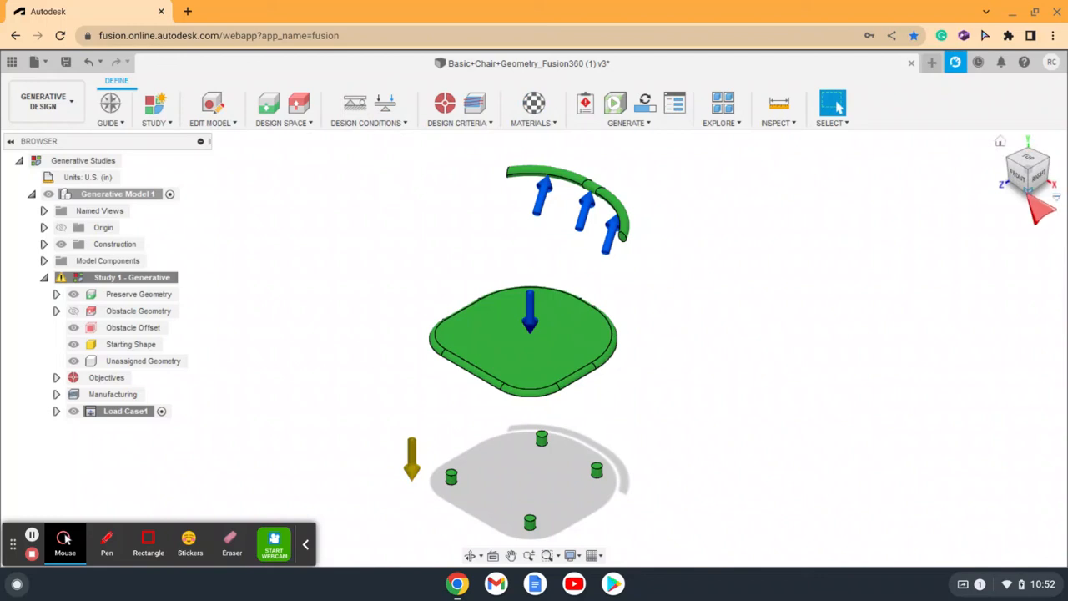
Step: Apply a Fixed structural constraint to the bottom face of the chair foot nearest the front-right corner
{"action": "left_click", "coordinate": [1032, 197]}
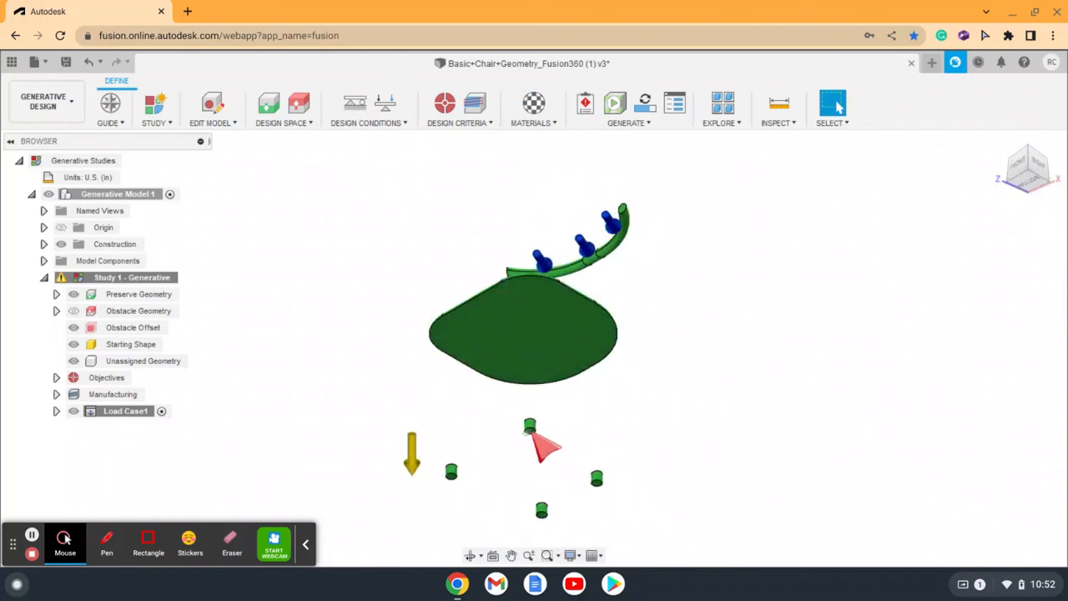
{"action": "scroll", "coordinate": [534, 436], "scroll_direction": "up", "scroll_amount": 5}
{"action": "left_click", "coordinate": [531, 432]}
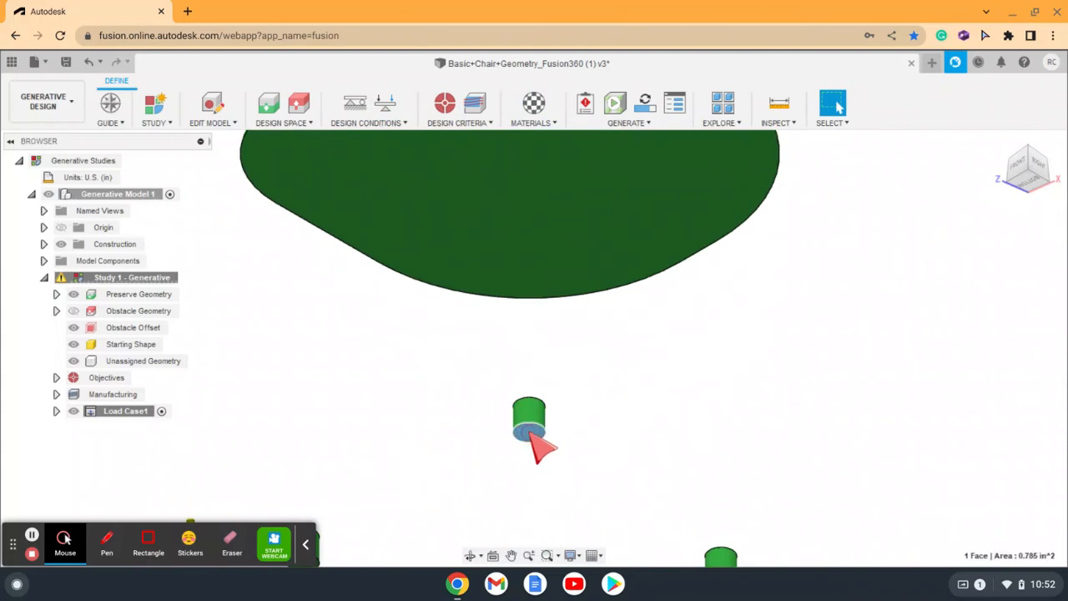
{"action": "right_click", "coordinate": [532, 433]}
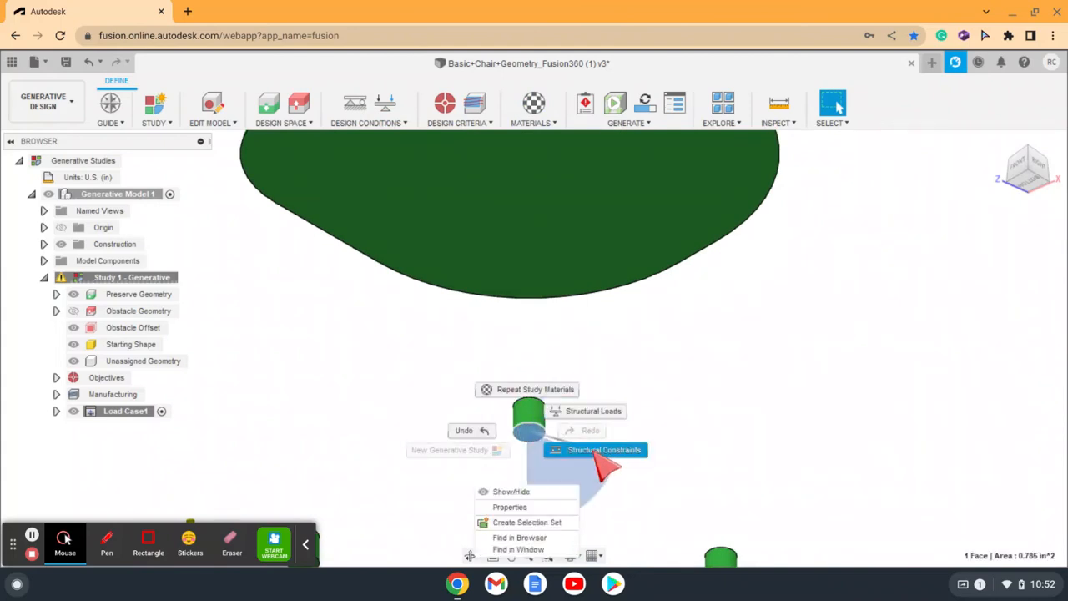
{"action": "left_click", "coordinate": [600, 450]}
{"action": "left_click", "coordinate": [986, 300]}
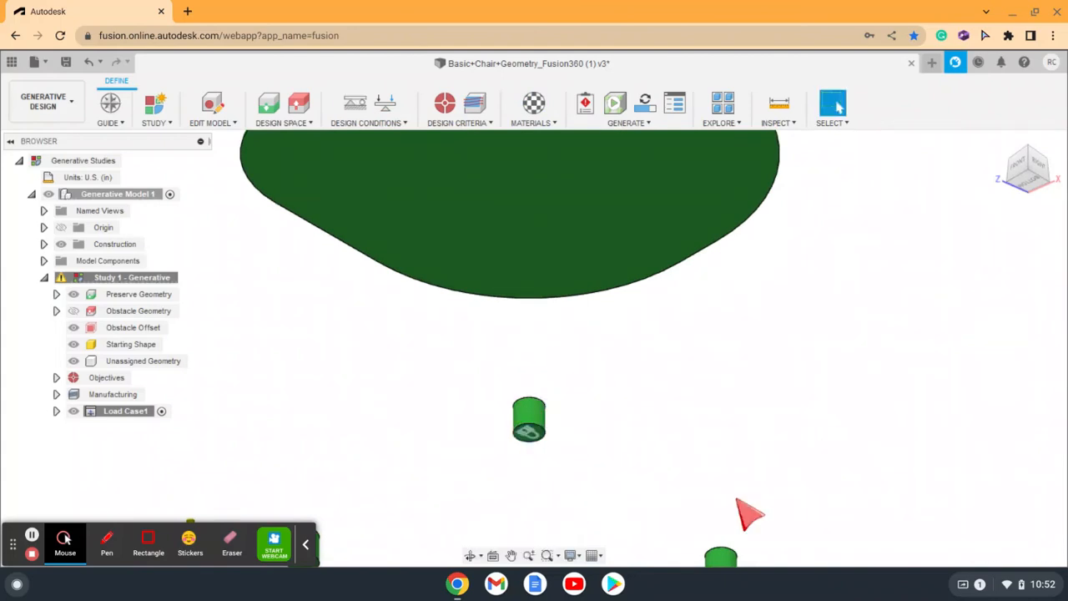
Step: Apply a Fixed structural constraint on the Ux, Uy and Uz axes to the bottom faces of the other three chair feet
{"action": "scroll", "coordinate": [726, 530], "scroll_direction": "down", "scroll_amount": 5}
{"action": "scroll", "coordinate": [726, 534], "scroll_direction": "down", "scroll_amount": 2}
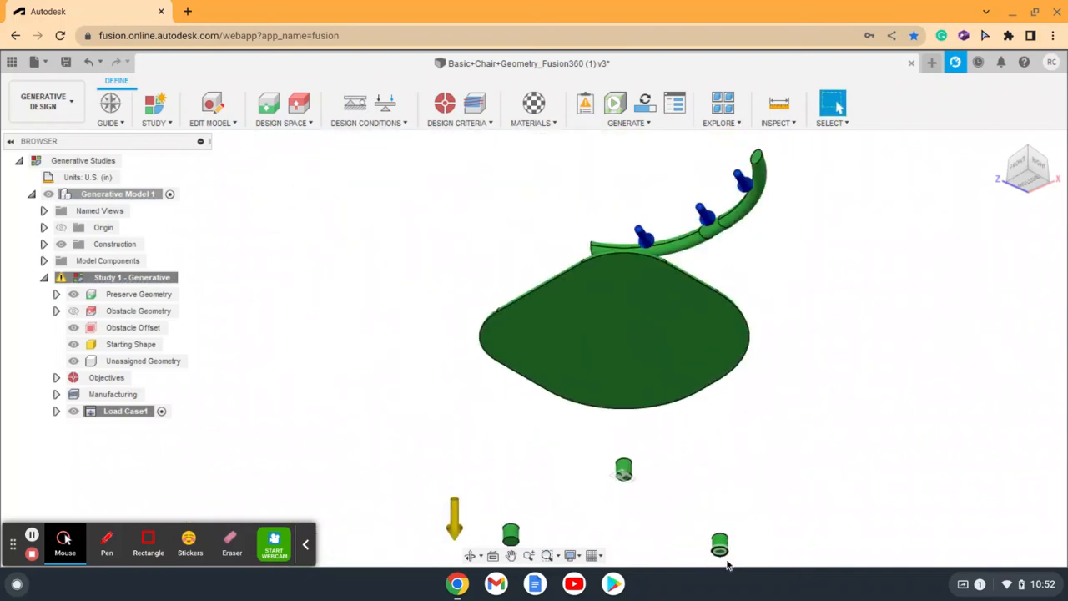
{"action": "scroll", "coordinate": [721, 554], "scroll_direction": "up", "scroll_amount": 5}
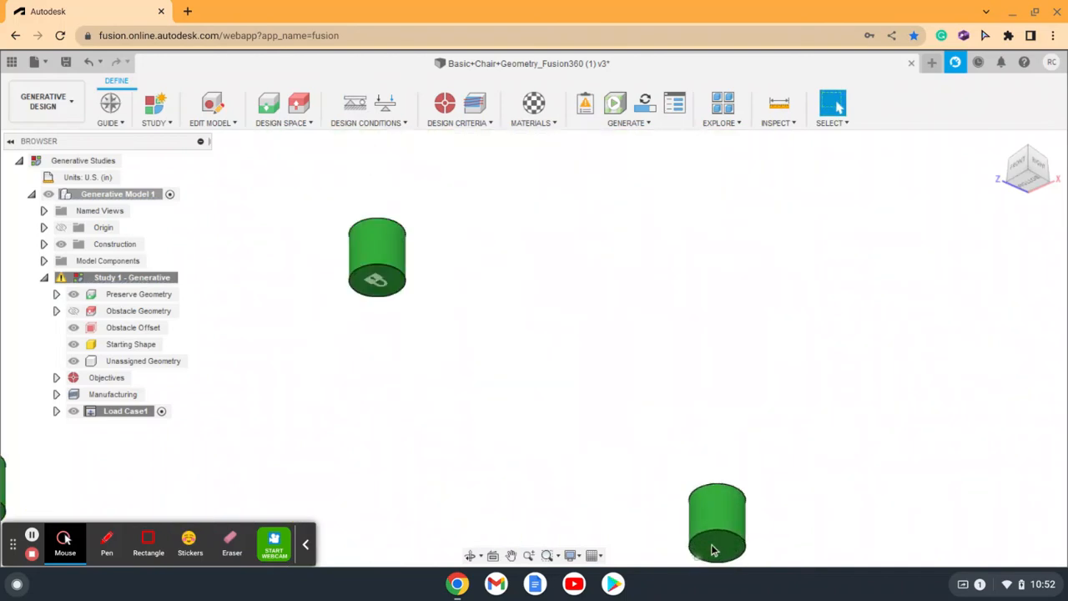
{"action": "right_click", "coordinate": [715, 547]}
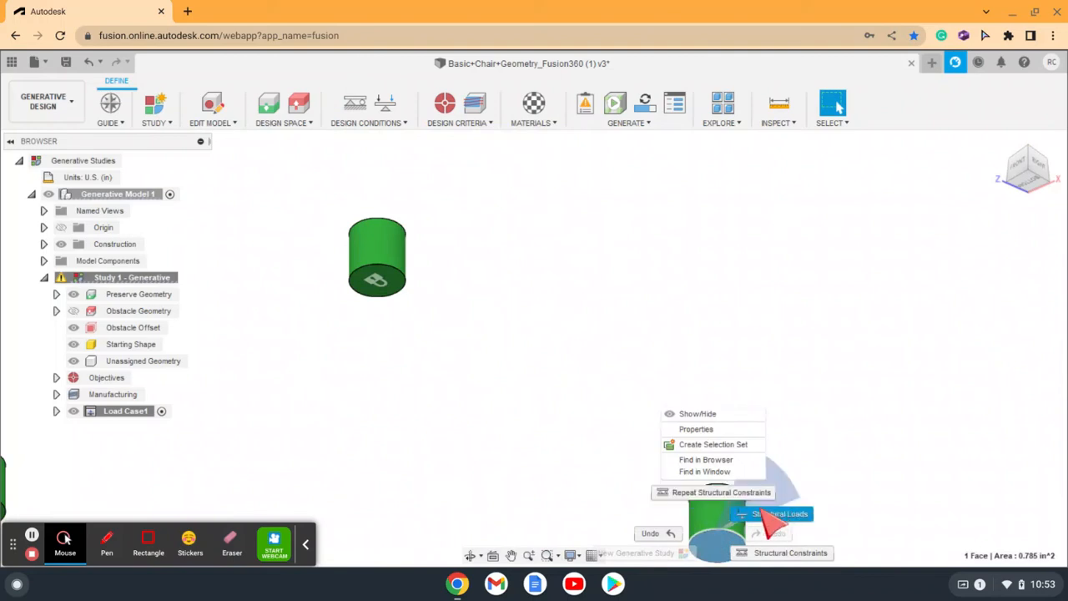
{"action": "left_click", "coordinate": [734, 493]}
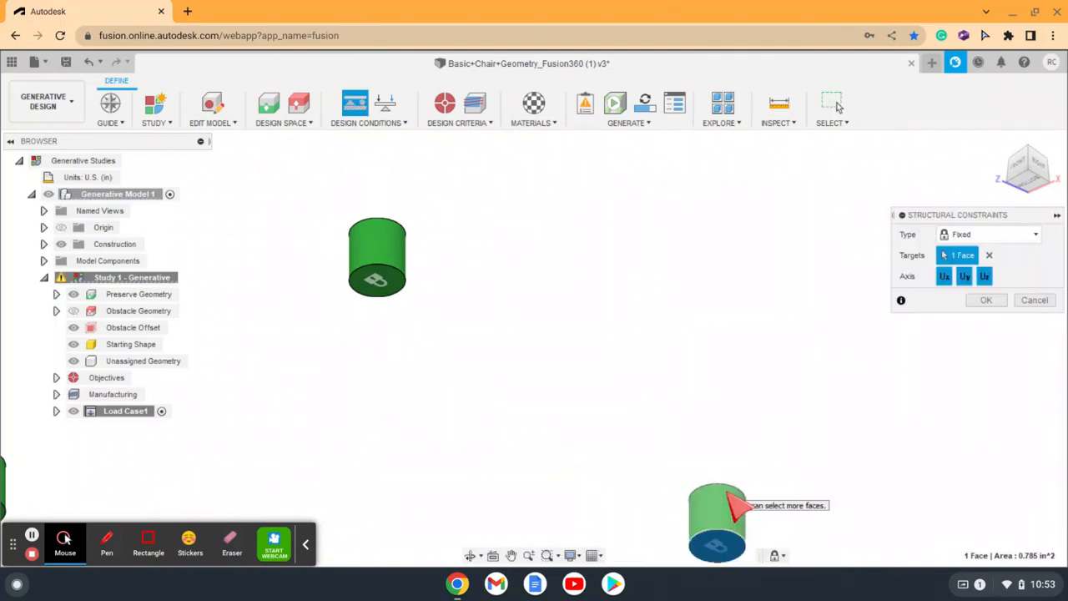
{"action": "scroll", "coordinate": [733, 497], "scroll_direction": "up", "scroll_amount": 1}
{"action": "scroll", "coordinate": [700, 534], "scroll_direction": "down", "scroll_amount": 5}
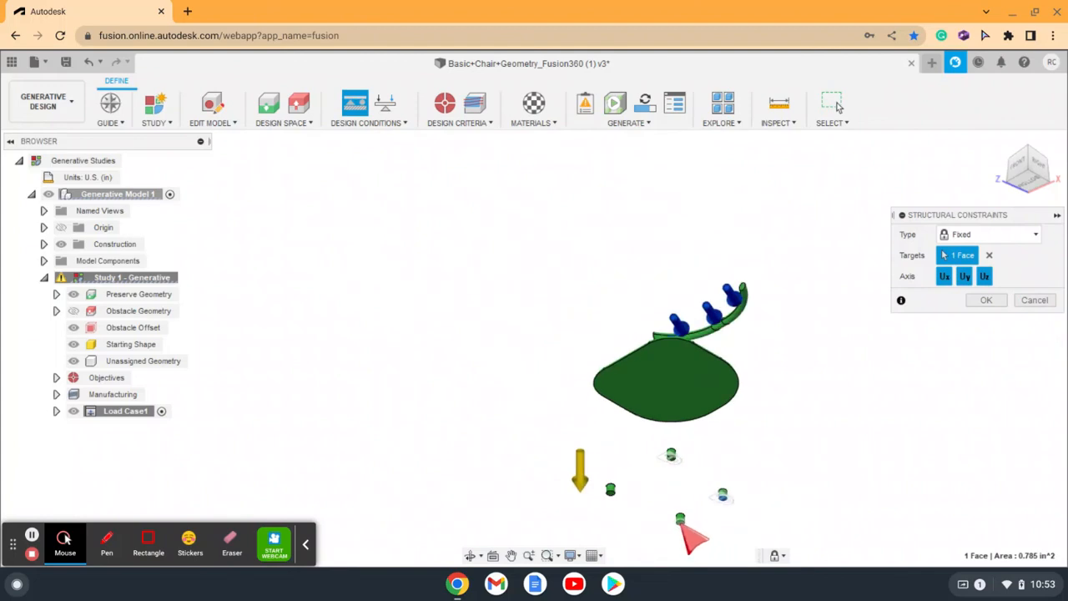
{"action": "scroll", "coordinate": [683, 526], "scroll_direction": "up", "scroll_amount": 1}
{"action": "scroll", "coordinate": [690, 538], "scroll_direction": "up", "scroll_amount": 2}
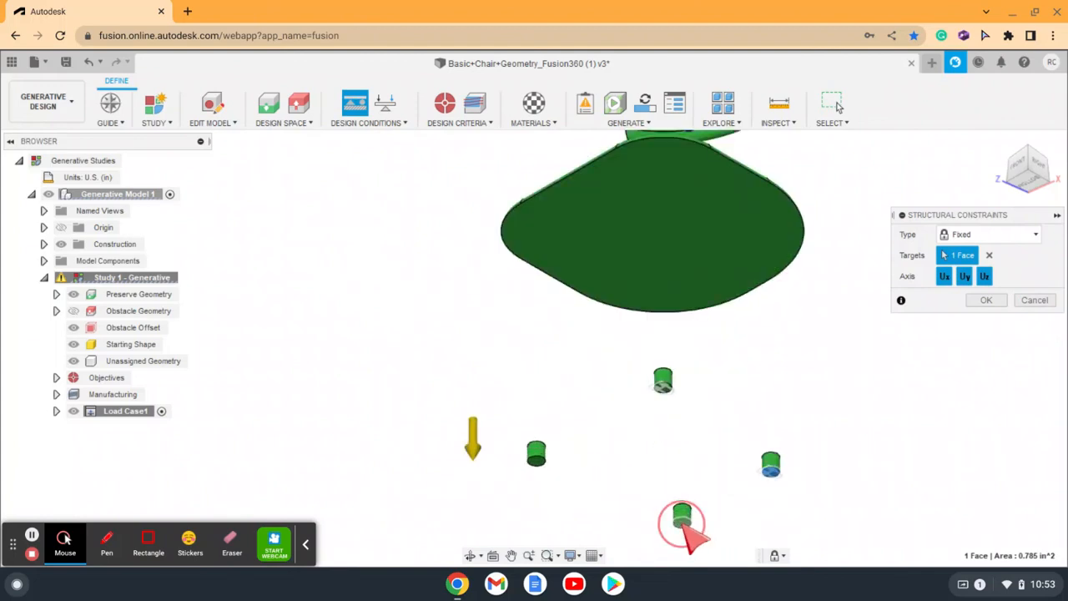
{"action": "left_click", "coordinate": [677, 520]}
{"action": "left_click", "coordinate": [537, 459]}
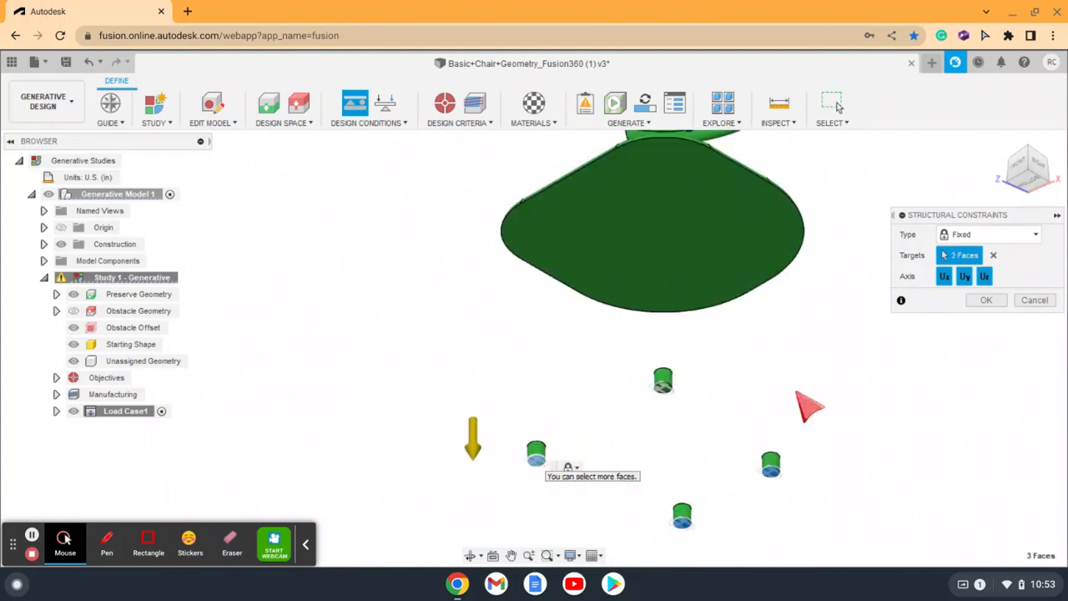
{"action": "left_click", "coordinate": [986, 301]}
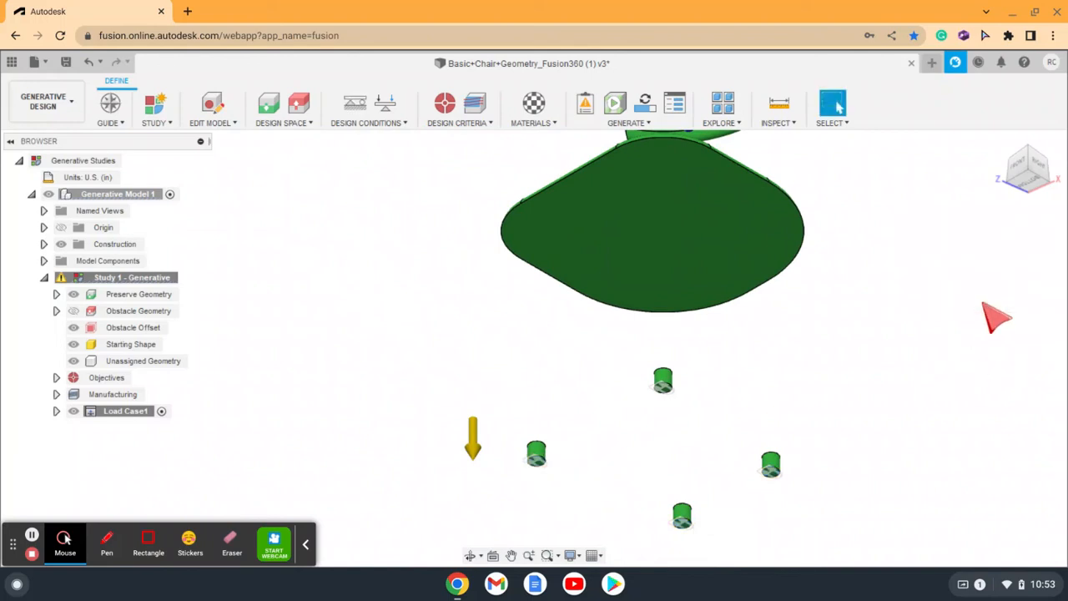
Step: Run the pre-check on the generative study, review the warnings it lists, and close the report
{"action": "left_click", "coordinate": [999, 142]}
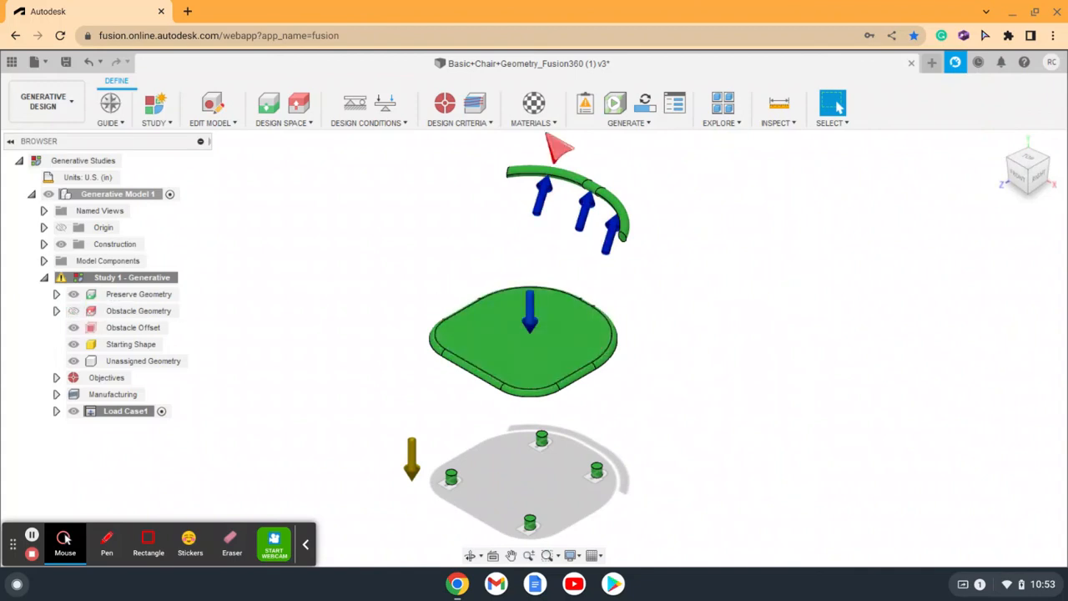
{"action": "left_click", "coordinate": [586, 104]}
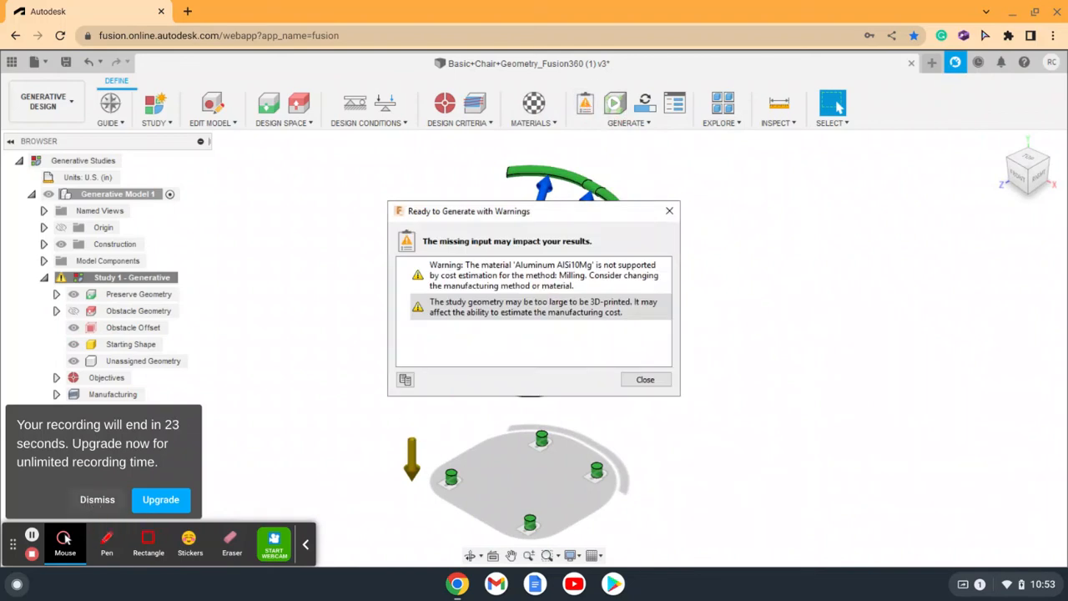
{"action": "left_click", "coordinate": [95, 500]}
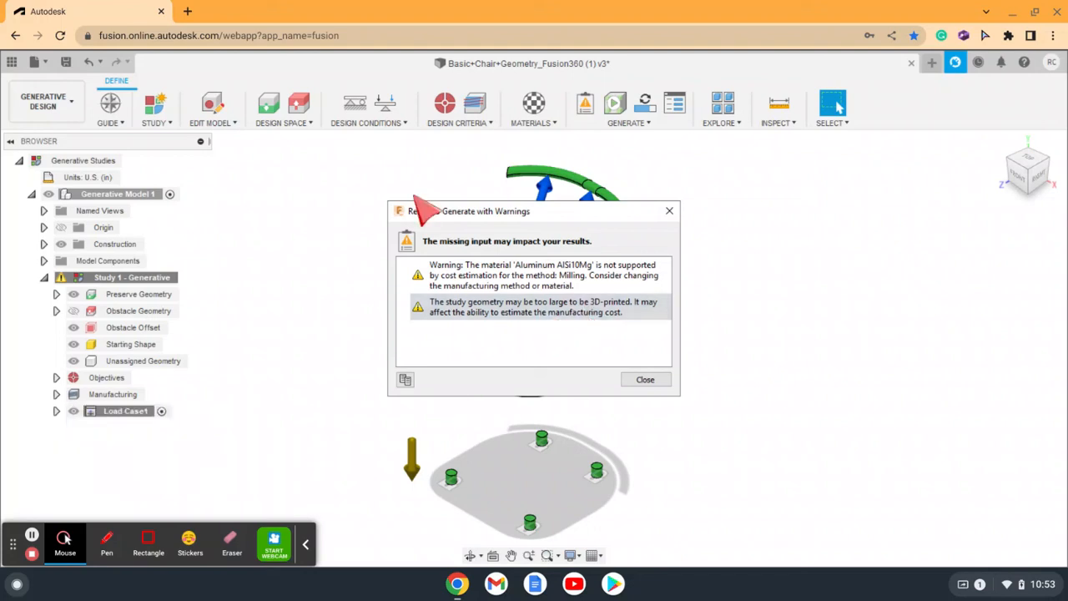
{"action": "left_click", "coordinate": [443, 300]}
{"action": "left_click", "coordinate": [421, 275]}
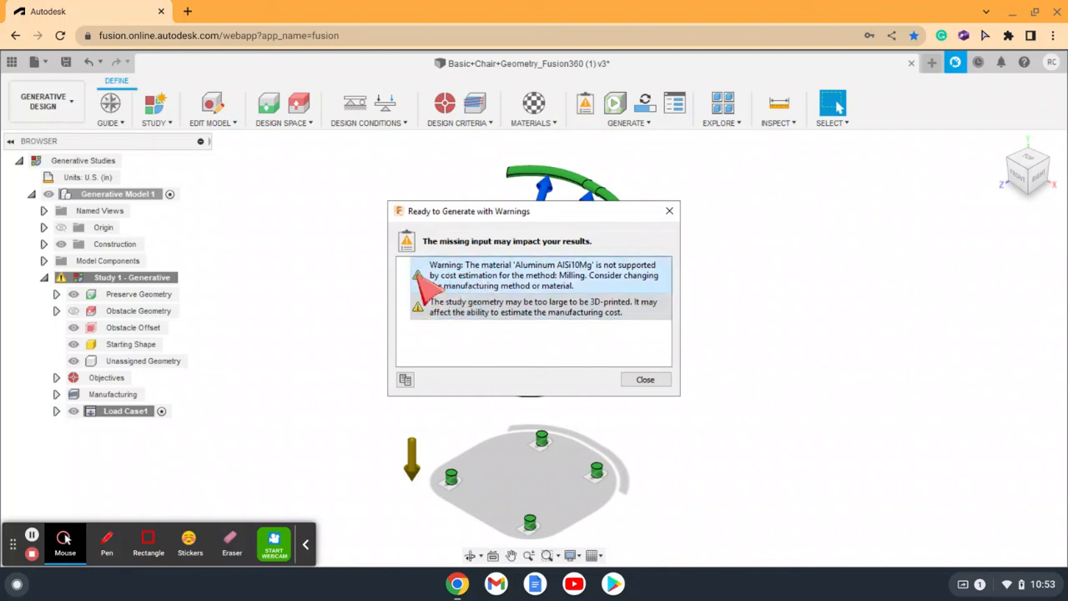
{"action": "left_click", "coordinate": [517, 313]}
{"action": "left_click", "coordinate": [561, 271]}
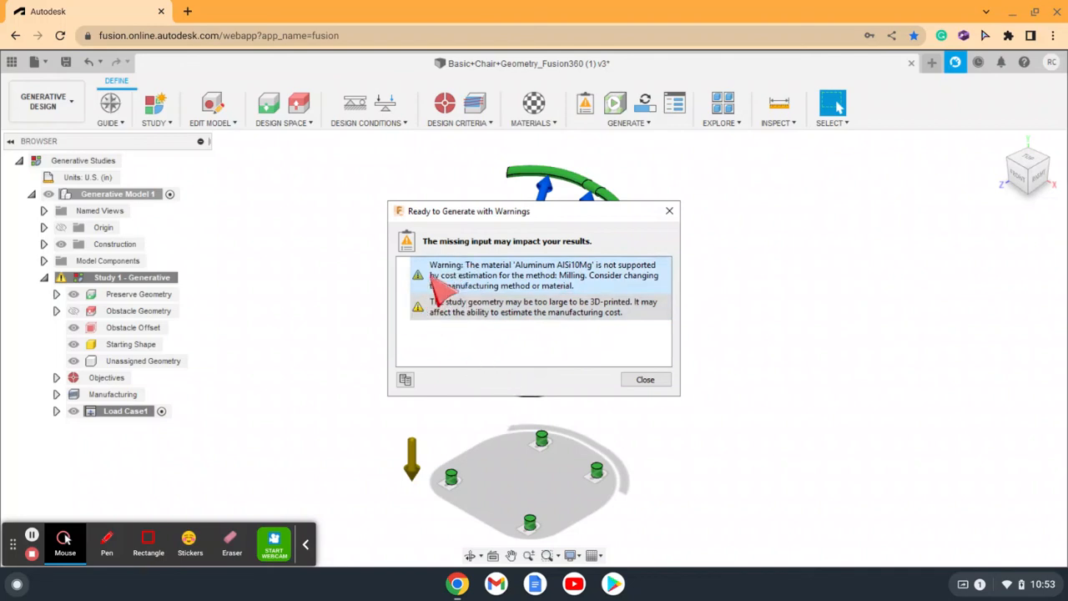
{"action": "left_click", "coordinate": [530, 306]}
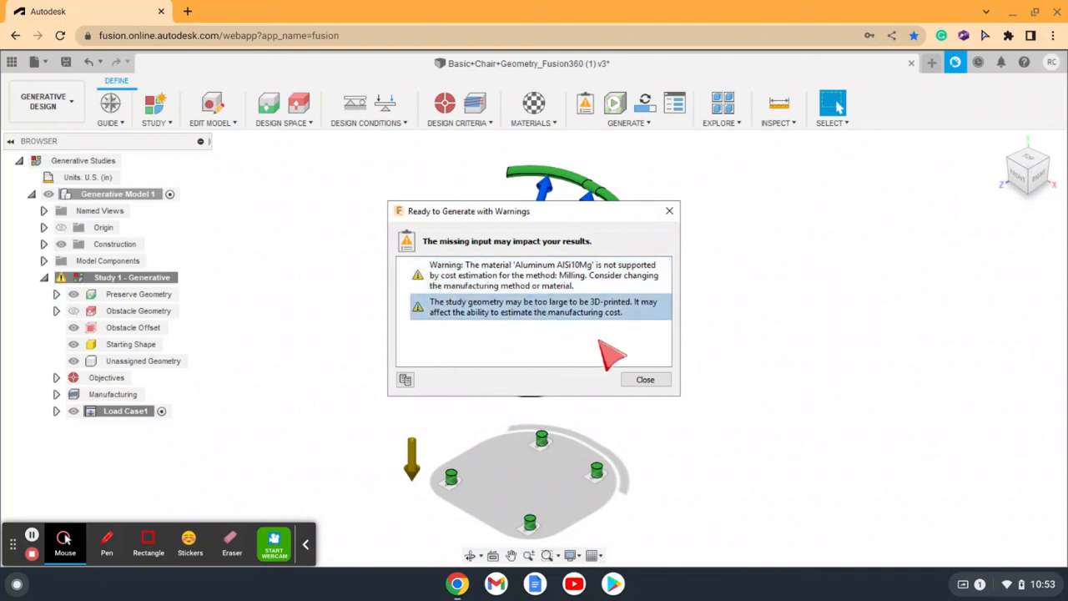
{"action": "left_click", "coordinate": [653, 378]}
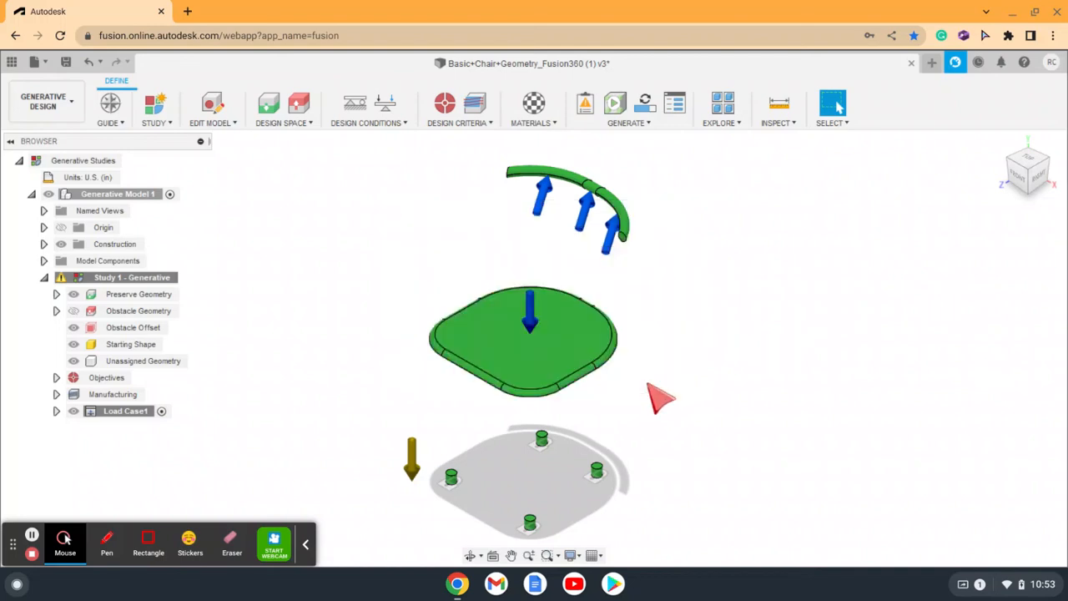
Step: Start generating the outcomes for the chair study
{"action": "left_click", "coordinate": [619, 107]}
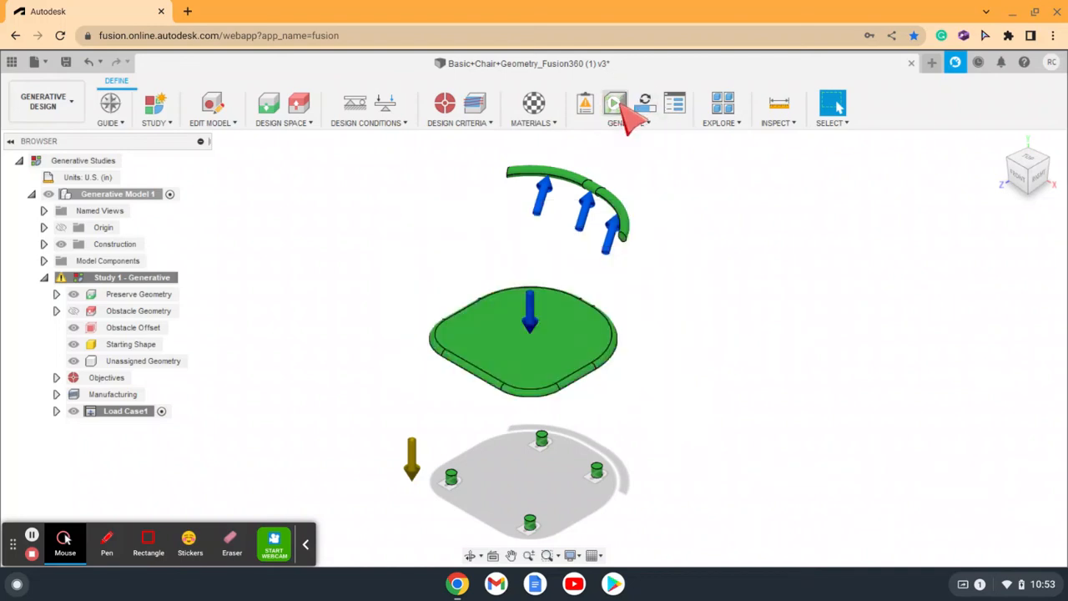